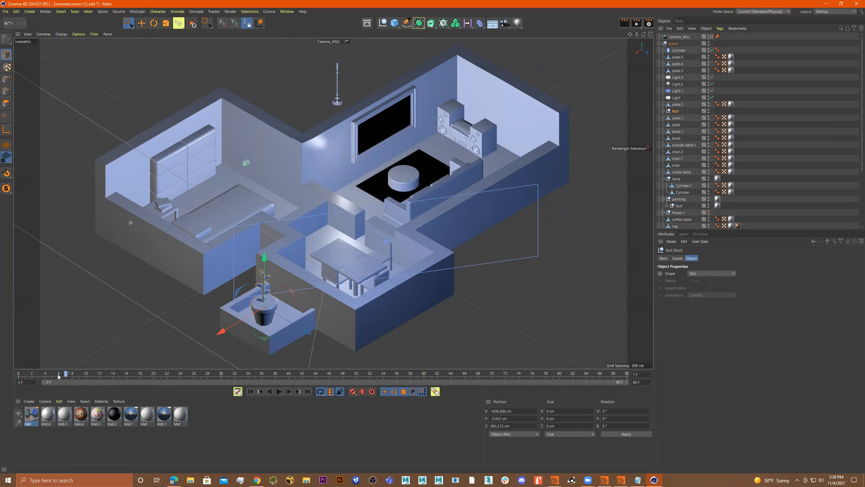
Step: Keyframe the apartment's wall-and-floor shell in its resting position at frame 5
{"action": "left_click_drag", "start_coordinate": [56, 376], "coordinate": [53, 376]}
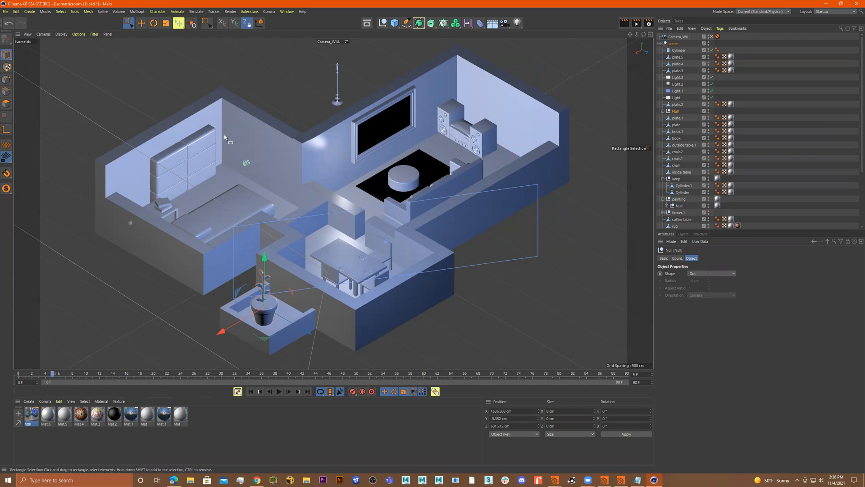
{"action": "left_click", "coordinate": [269, 127]}
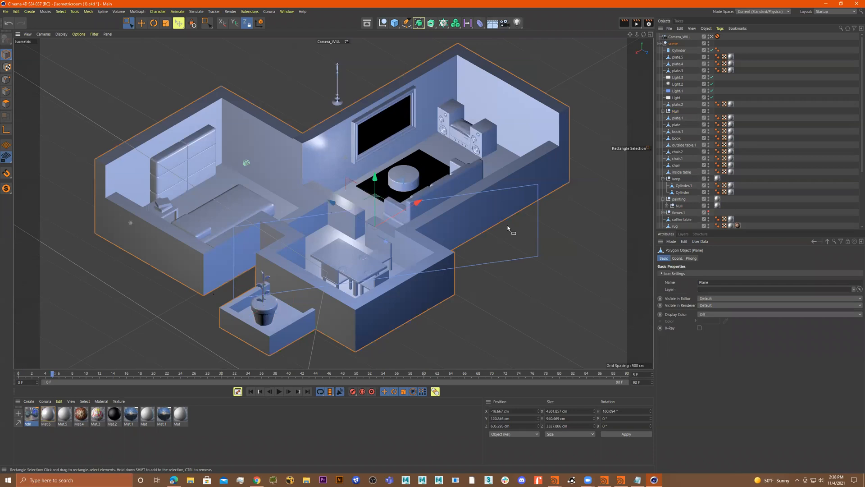
{"action": "left_click", "coordinate": [353, 392]}
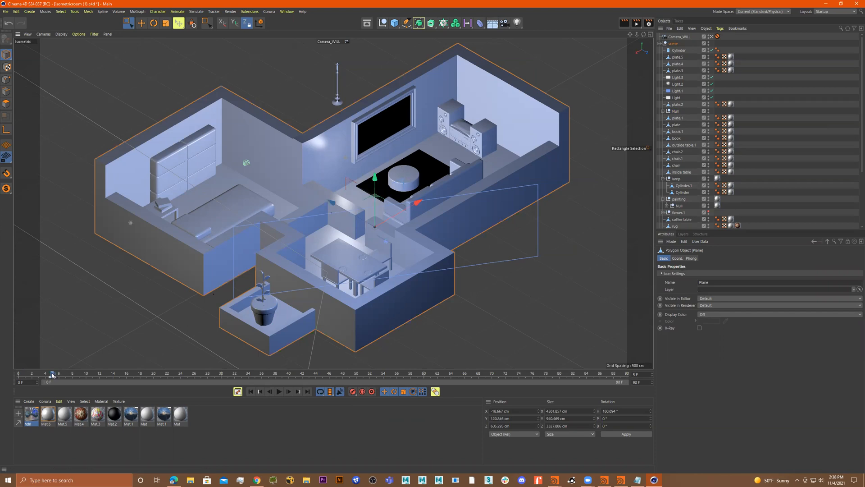
Step: At frame 0, raise the apartment shell out of view to about Y 4489 cm and keyframe it there
{"action": "left_click_drag", "start_coordinate": [52, 374], "coordinate": [18, 374]}
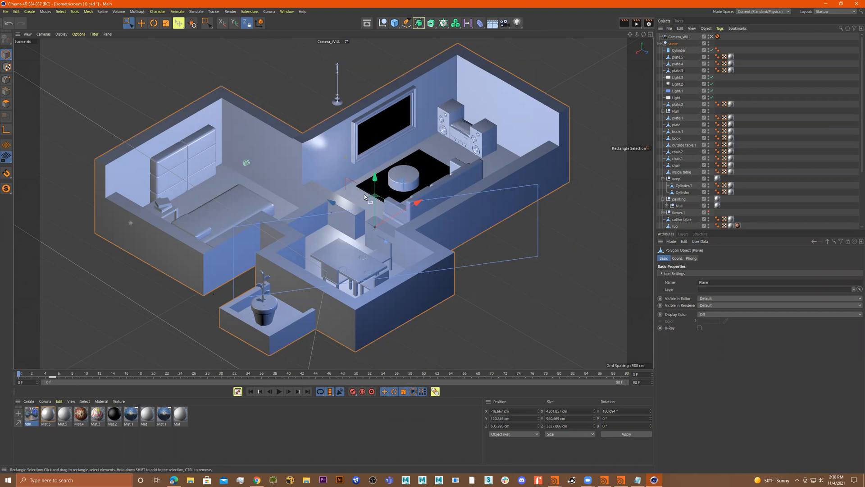
{"action": "left_click_drag", "start_coordinate": [374, 178], "coordinate": [375, 2]}
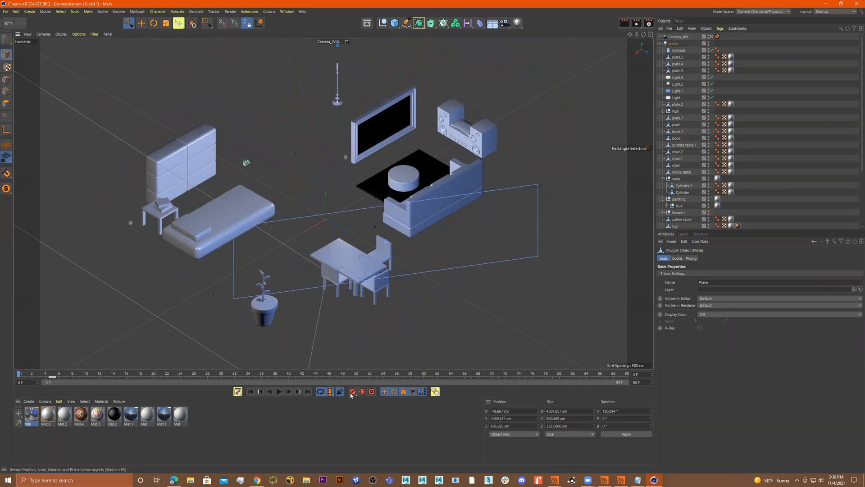
{"action": "left_click_drag", "start_coordinate": [18, 375], "coordinate": [59, 377]}
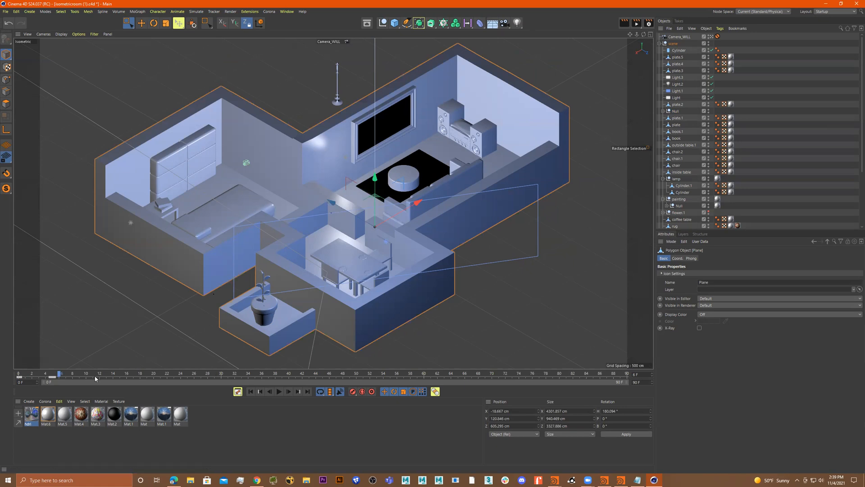
Step: Keyframe the bed mattress in its resting position at frame 9
{"action": "mouse_move", "coordinate": [61, 376]}
{"action": "left_mouse_down"}
{"action": "mouse_move", "coordinate": [2, 376]}
{"action": "mouse_move", "coordinate": [66, 376]}
{"action": "left_mouse_up"}
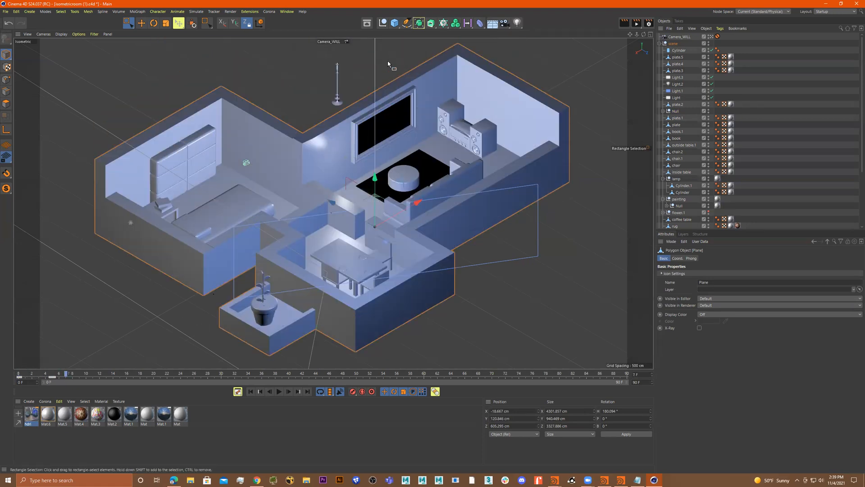
{"action": "left_click_drag", "start_coordinate": [197, 223], "coordinate": [235, 215]}
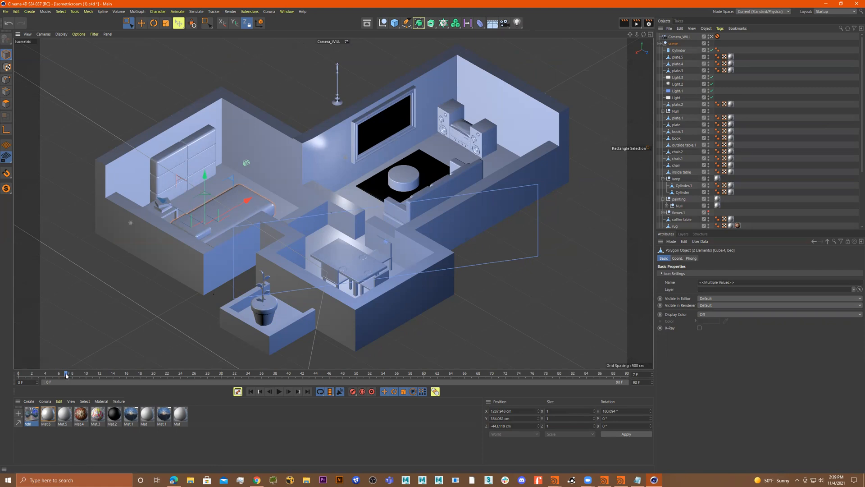
{"action": "left_click", "coordinate": [255, 134]}
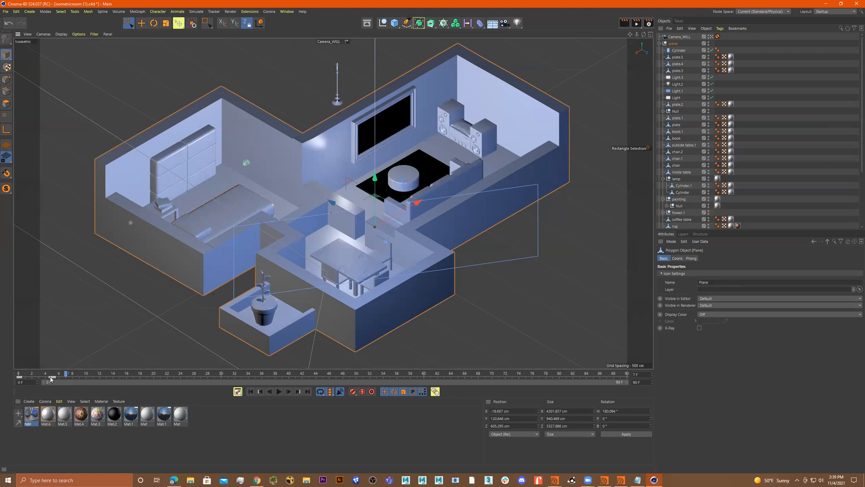
{"action": "left_click_drag", "start_coordinate": [66, 376], "coordinate": [79, 378]}
{"action": "left_click", "coordinate": [244, 198]}
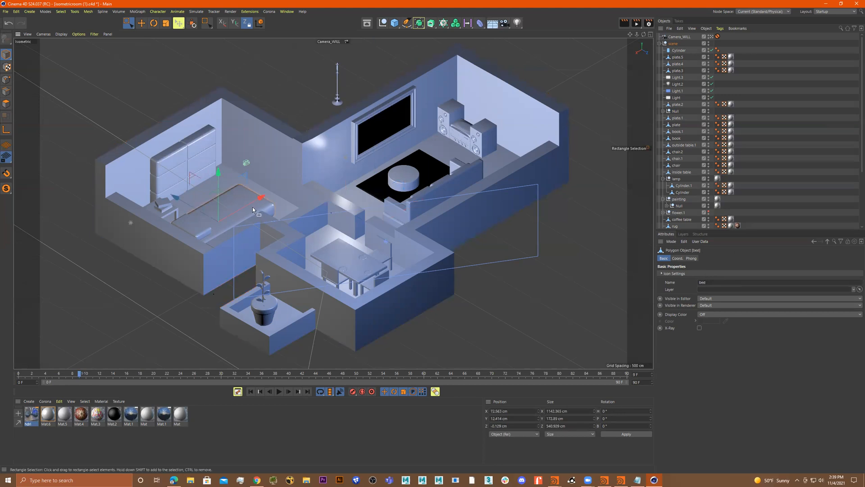
{"action": "left_click", "coordinate": [353, 392]}
Step: At frame 5, raise the mattress out of view to about Y 3360 cm and keyframe it there
{"action": "left_click_drag", "start_coordinate": [79, 375], "coordinate": [54, 376]}
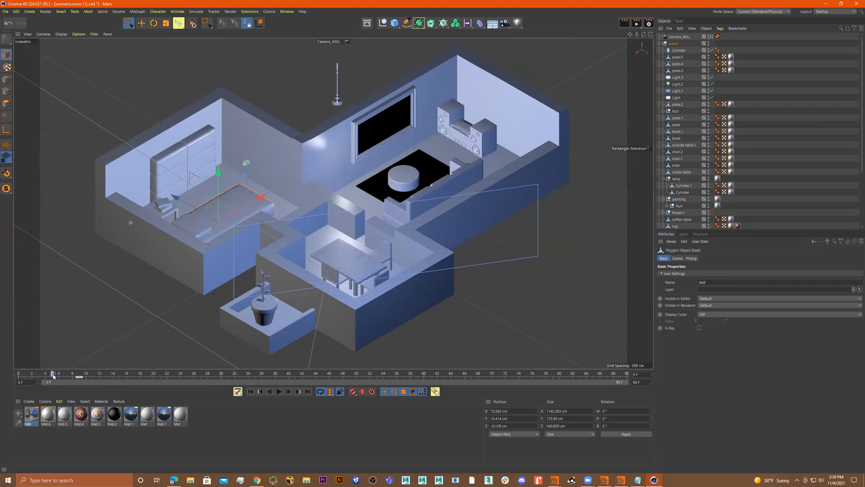
{"action": "left_click_drag", "start_coordinate": [218, 176], "coordinate": [261, 44]}
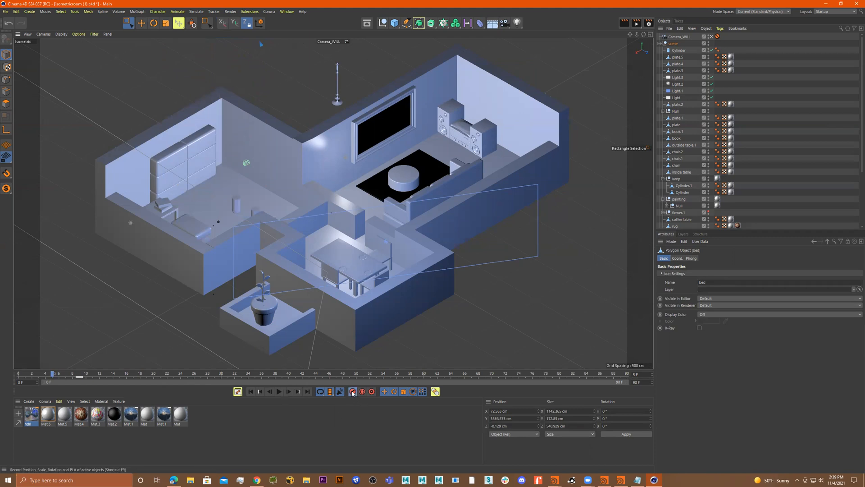
{"action": "left_click_drag", "start_coordinate": [53, 373], "coordinate": [91, 380]}
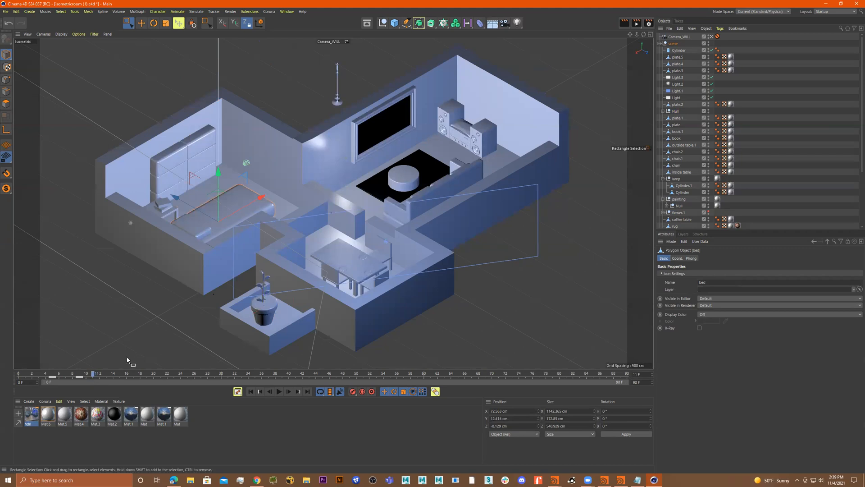
Step: Keyframe the bed's pillow (Cube.4) in its resting position at frame 12
{"action": "left_click", "coordinate": [199, 232]}
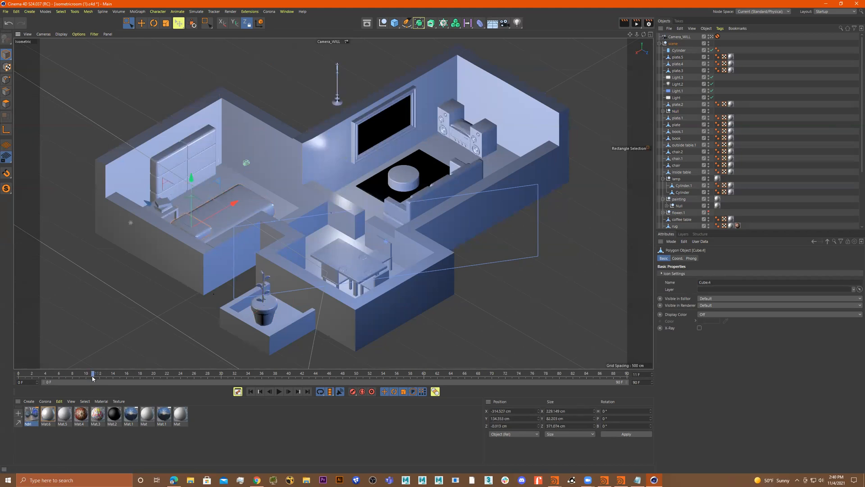
{"action": "left_click", "coordinate": [253, 209]}
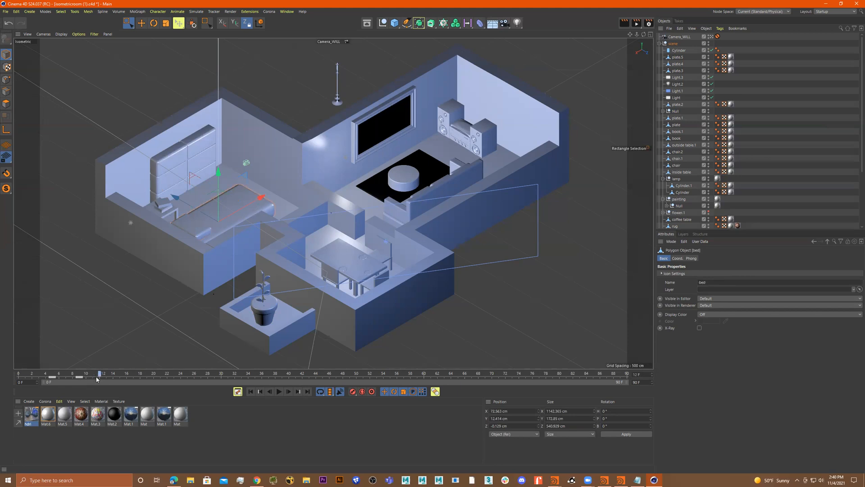
{"action": "left_click", "coordinate": [196, 234]}
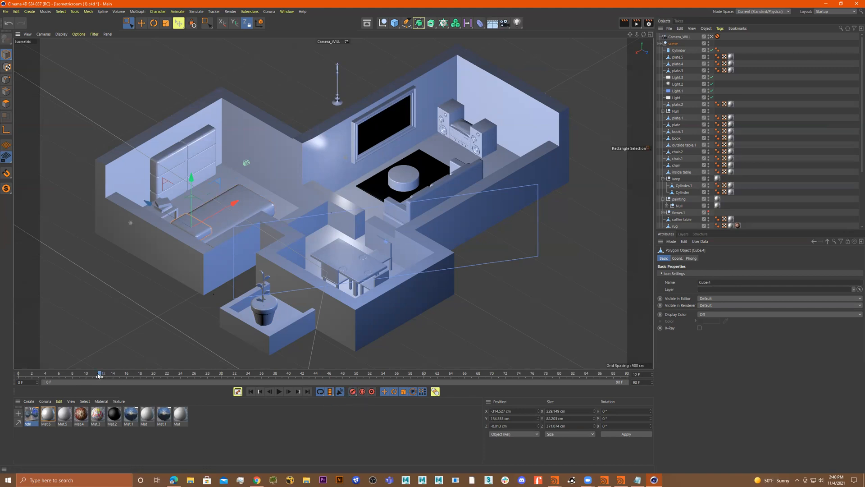
Step: At frame 7, raise the pillow out of view to about Y 3398 cm, keyframe it and scrub through the drop
{"action": "left_click_drag", "start_coordinate": [97, 376], "coordinate": [63, 380]}
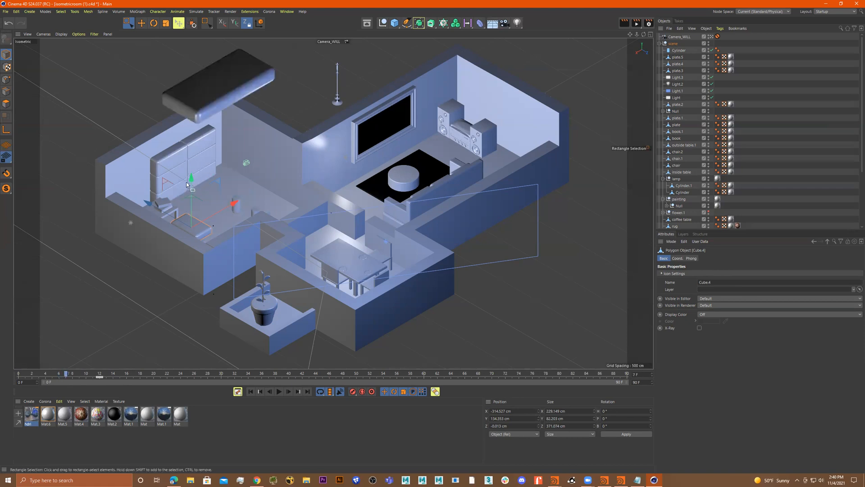
{"action": "left_click_drag", "start_coordinate": [191, 180], "coordinate": [198, 100]}
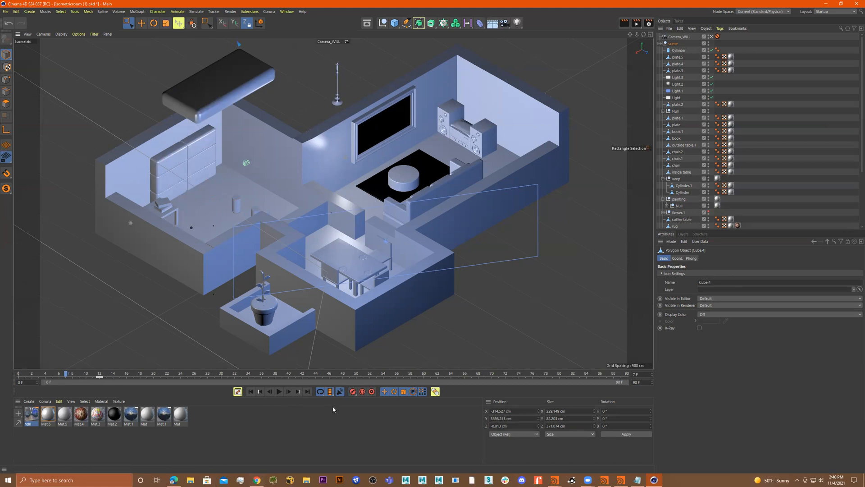
{"action": "left_click", "coordinate": [356, 391]}
{"action": "left_click", "coordinate": [24, 375]}
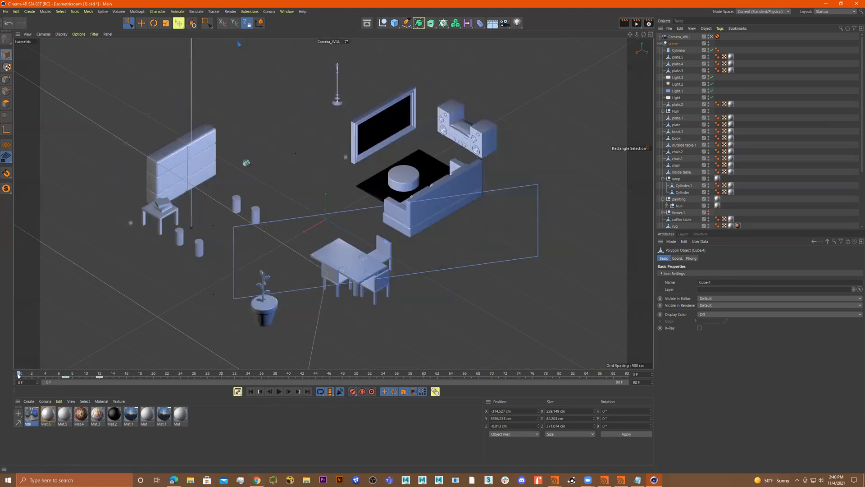
{"action": "left_click_drag", "start_coordinate": [25, 375], "coordinate": [96, 389]}
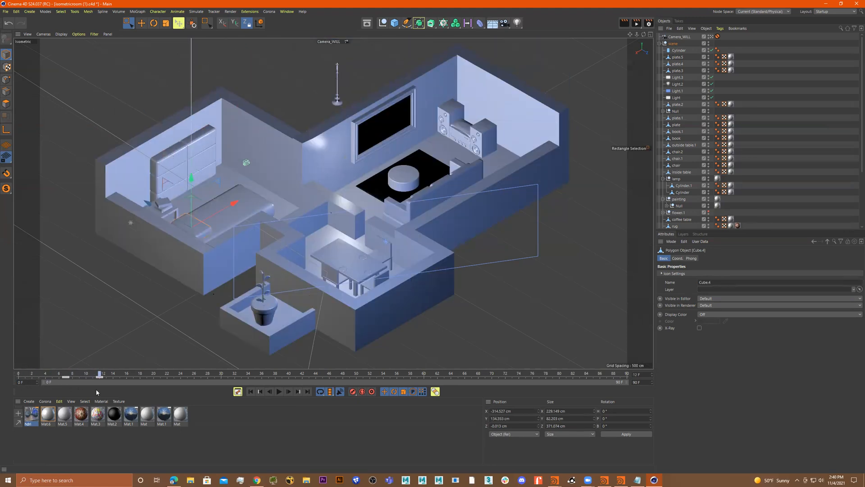
Step: Keyframe the whole sofa group in its resting position at frame 15
{"action": "left_click", "coordinate": [438, 189]}
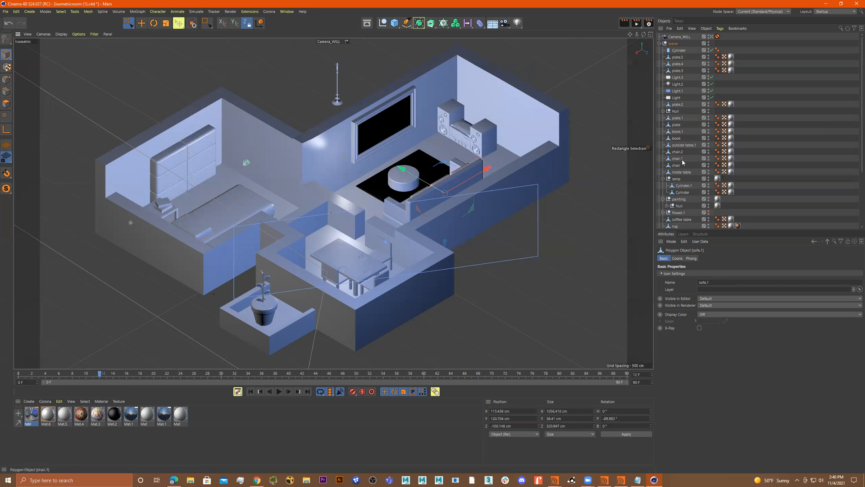
{"action": "scroll", "coordinate": [686, 163], "scroll_direction": "down", "scroll_amount": 5}
{"action": "left_click", "coordinate": [676, 198]}
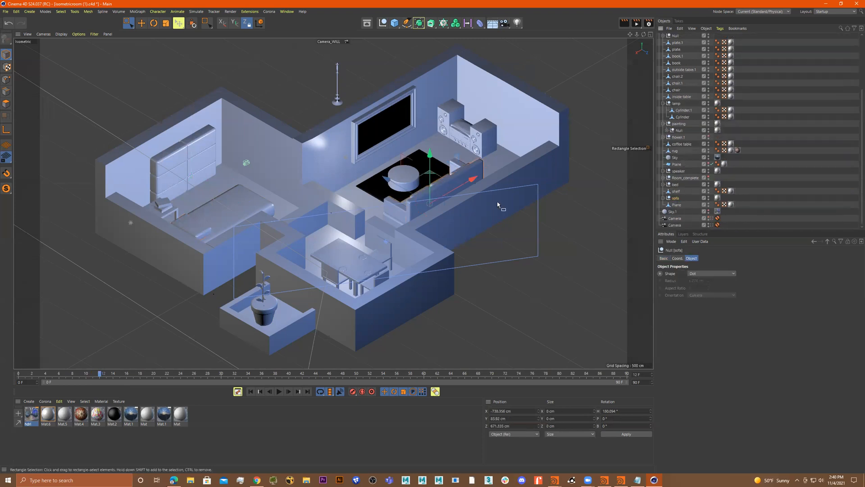
{"action": "left_click_drag", "start_coordinate": [430, 157], "coordinate": [430, 71]}
{"action": "key", "text": "ctrl+z"}
{"action": "left_click_drag", "start_coordinate": [100, 373], "coordinate": [119, 387]}
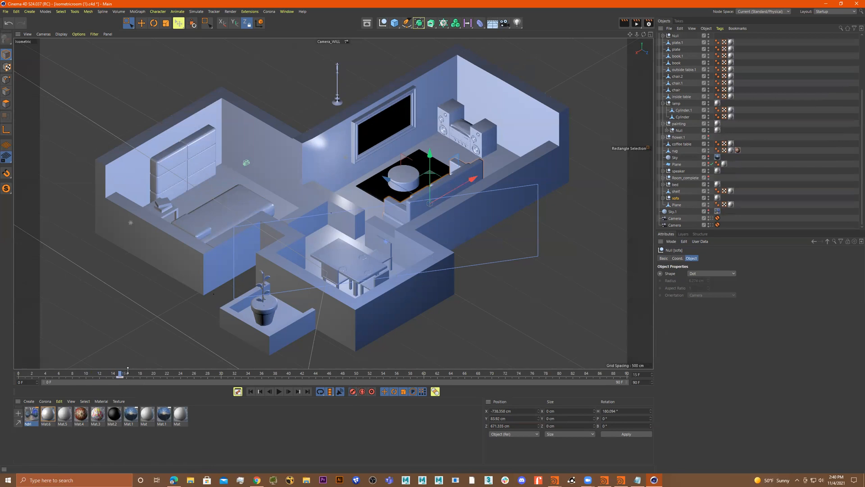
Step: At frame 8, move the sofa group up and back out of view to about Y 3402 cm, Z -1570 cm, and keyframe it
{"action": "left_click", "coordinate": [109, 376]}
{"action": "left_click_drag", "start_coordinate": [110, 376], "coordinate": [73, 376]}
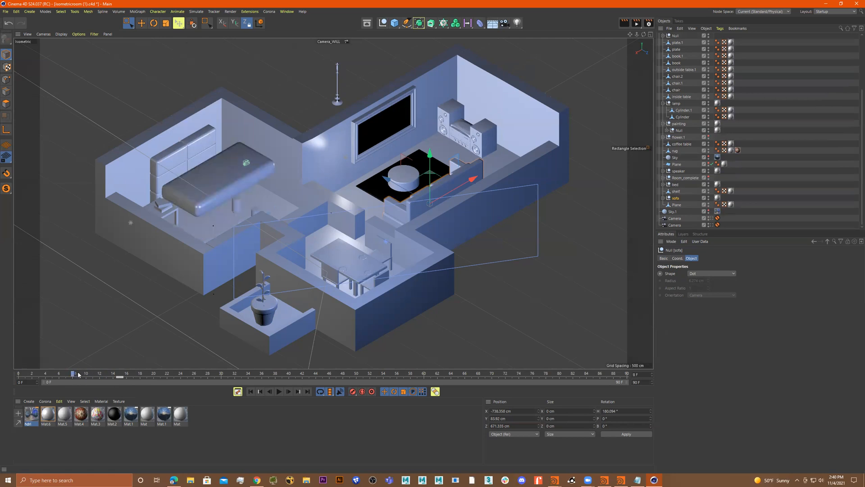
{"action": "left_click_drag", "start_coordinate": [402, 185], "coordinate": [270, 67]}
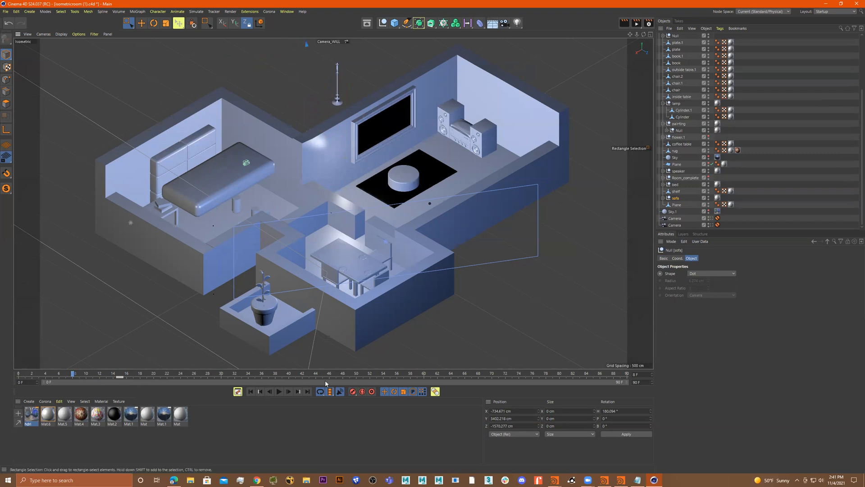
{"action": "left_click", "coordinate": [353, 392]}
{"action": "left_click_drag", "start_coordinate": [73, 377], "coordinate": [126, 380]}
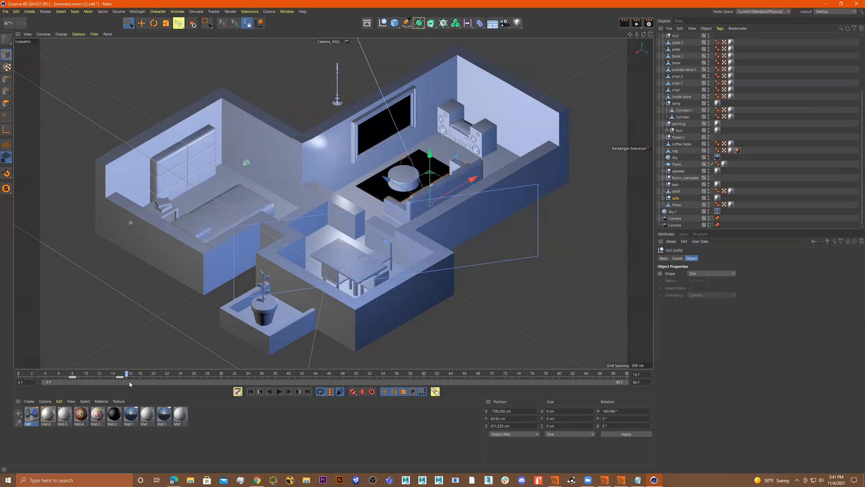
{"action": "mouse_move", "coordinate": [129, 374]}
{"action": "left_mouse_down"}
{"action": "mouse_move", "coordinate": [65, 374]}
{"action": "mouse_move", "coordinate": [117, 381]}
{"action": "left_mouse_up"}
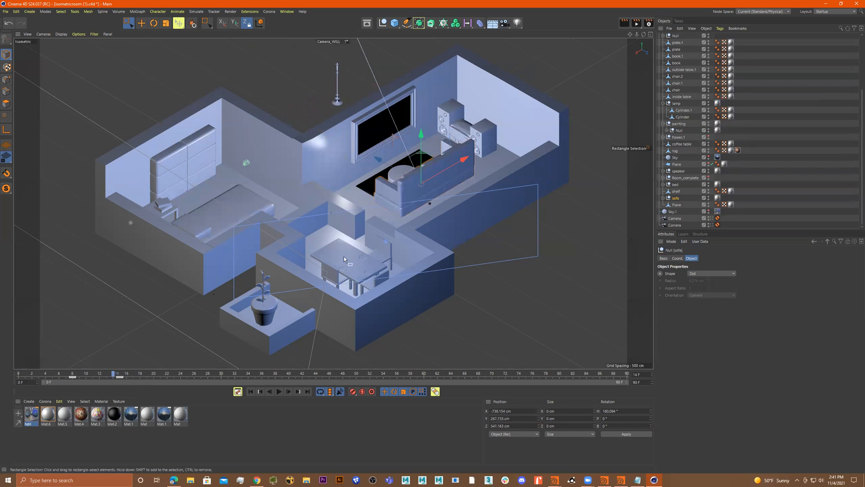
Step: Rename the potted plant's parent null to "plant" and keyframe its resting position at frame 17
{"action": "left_click", "coordinate": [268, 311]}
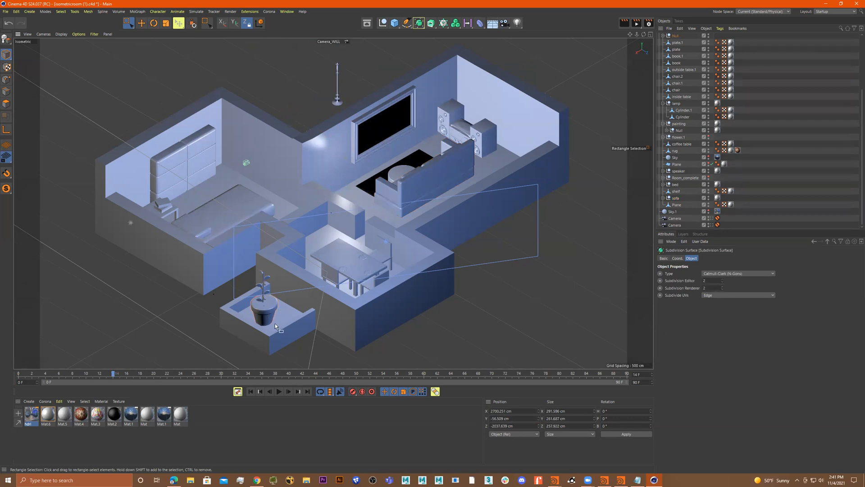
{"action": "scroll", "coordinate": [683, 89], "scroll_direction": "up", "scroll_amount": 4}
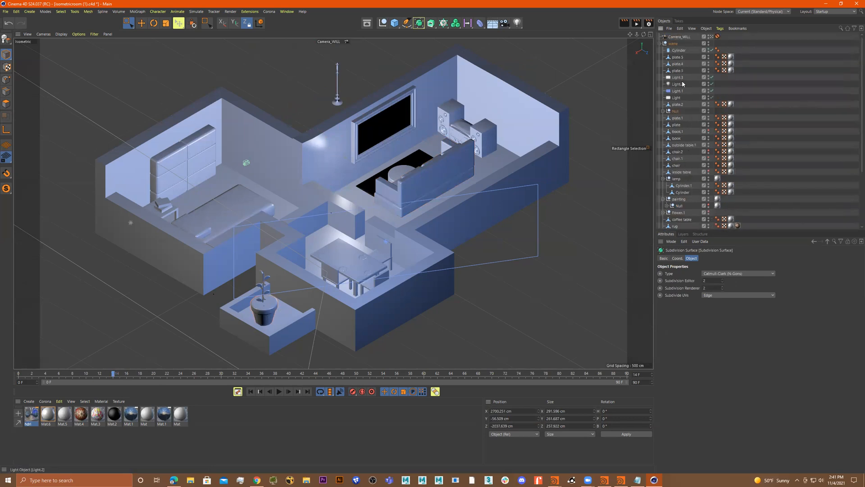
{"action": "left_click", "coordinate": [677, 111]}
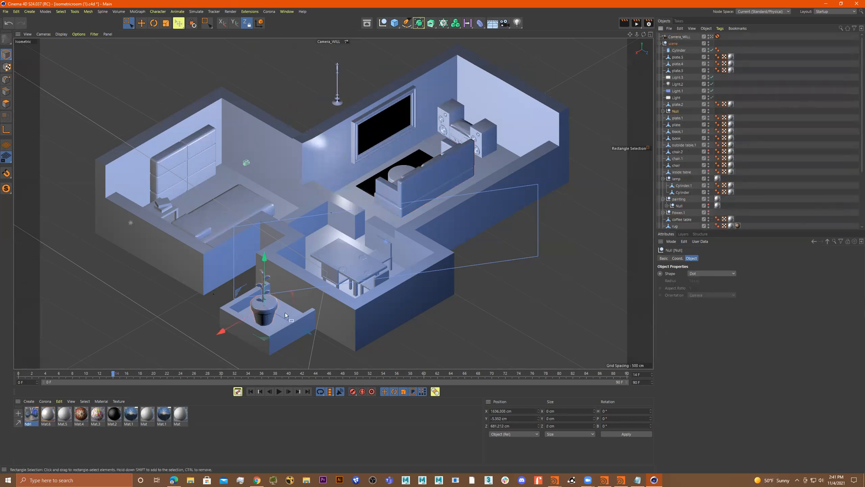
{"action": "left_click_drag", "start_coordinate": [113, 374], "coordinate": [131, 390]}
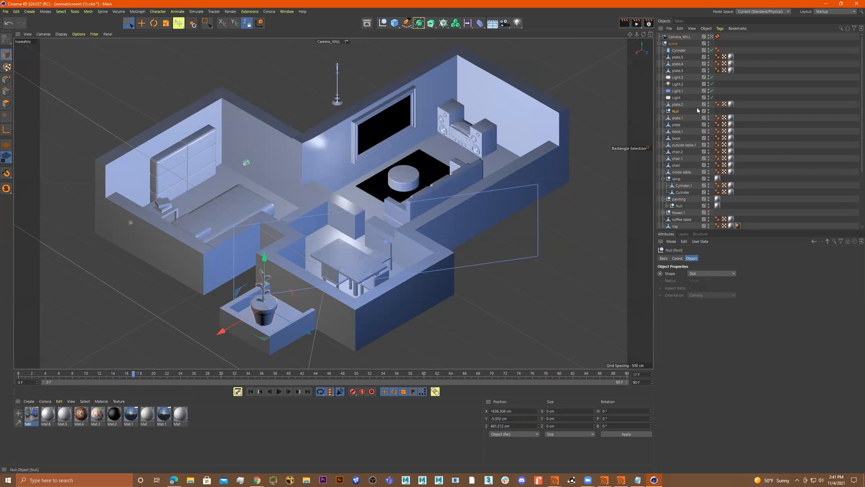
{"action": "double_click", "coordinate": [677, 111]}
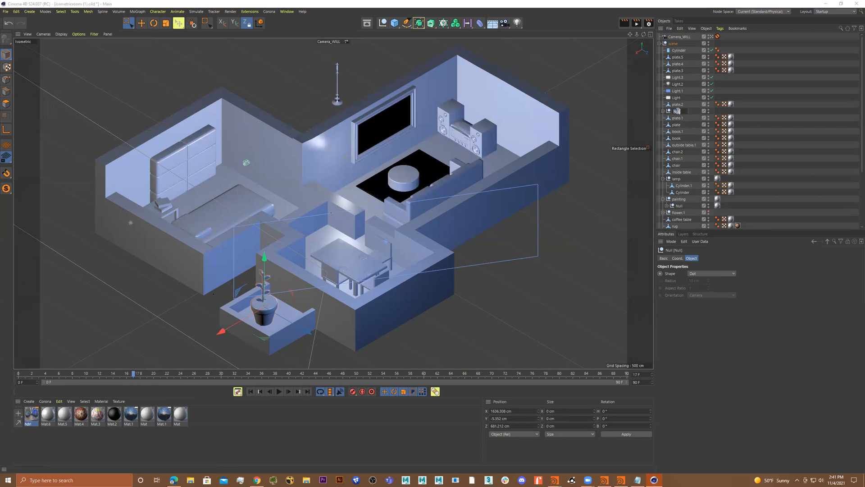
{"action": "type", "text": "plant"}
{"action": "key", "text": "Return"}
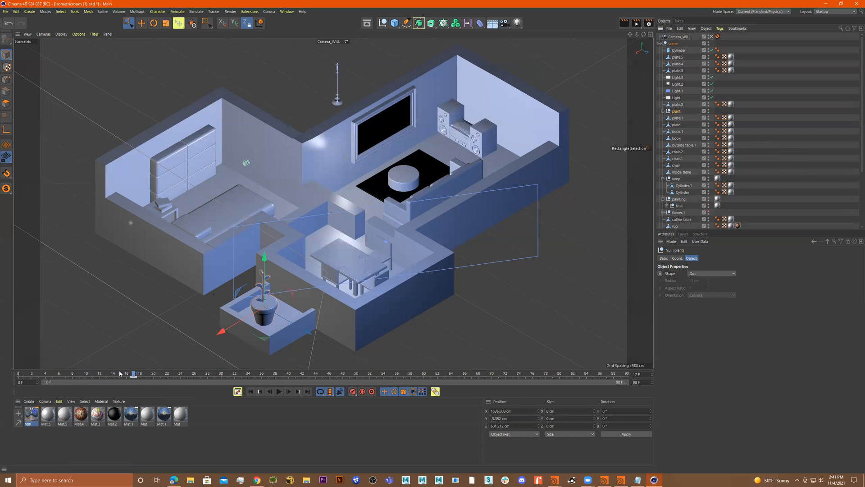
Step: At frame 9, move the plant out of view to about X 4052 cm, Y 5012 cm, keyframe it and scrub through the drop
{"action": "left_click_drag", "start_coordinate": [116, 377], "coordinate": [78, 376]}
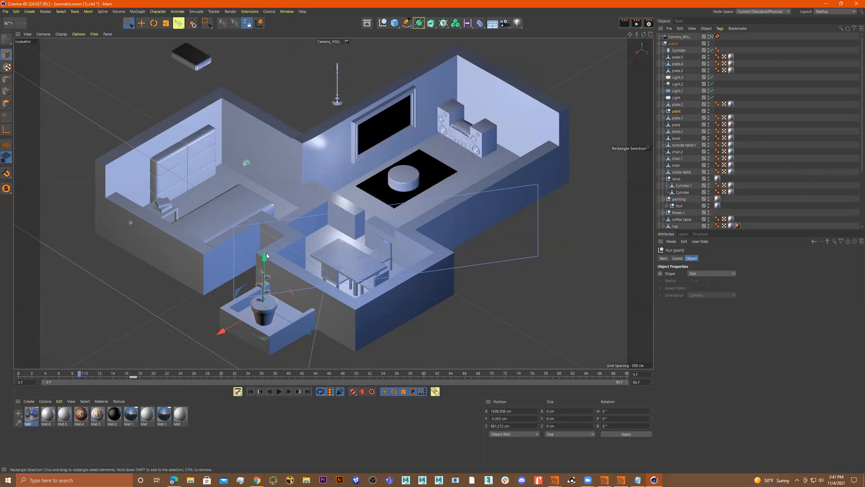
{"action": "left_click_drag", "start_coordinate": [263, 260], "coordinate": [264, 125]}
{"action": "left_click_drag", "start_coordinate": [224, 199], "coordinate": [182, 23]}
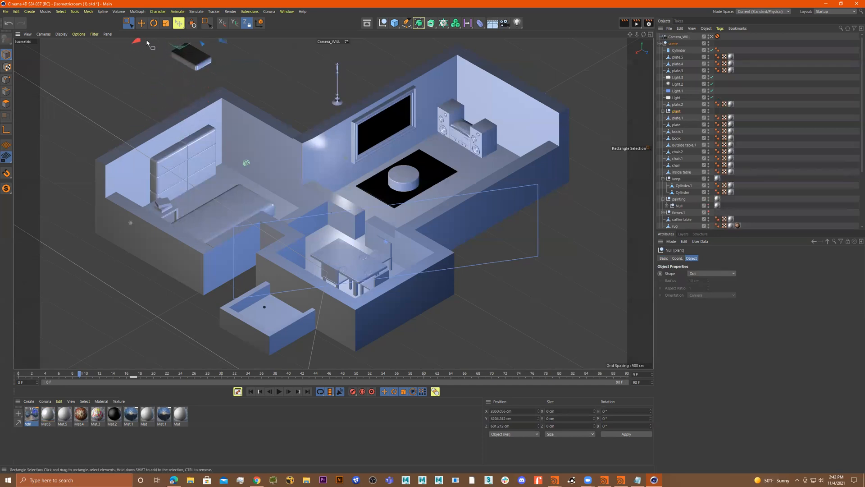
{"action": "left_click_drag", "start_coordinate": [140, 42], "coordinate": [97, 9]}
{"action": "left_click_drag", "start_coordinate": [35, 375], "coordinate": [92, 374]}
Step: Retime the plant's drop by shifting its keyframes to frames 11 and 23, and play the animation from the start
{"action": "left_click", "coordinate": [210, 150]}
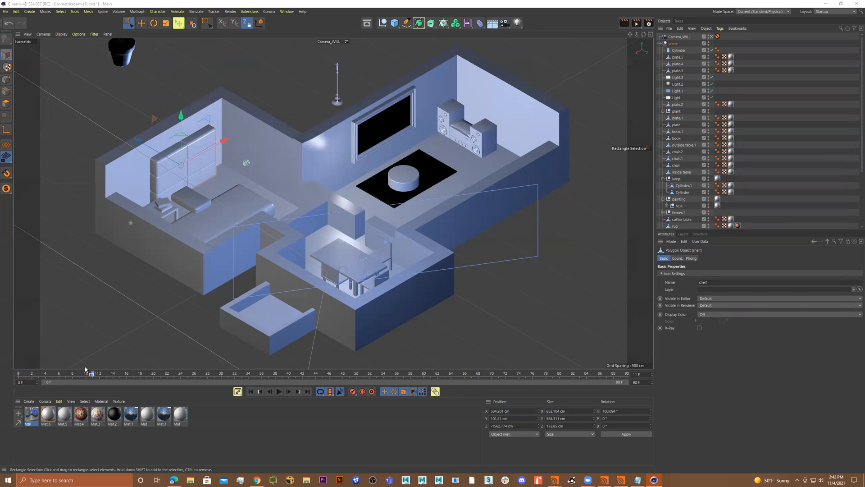
{"action": "left_click_drag", "start_coordinate": [87, 373], "coordinate": [119, 384]}
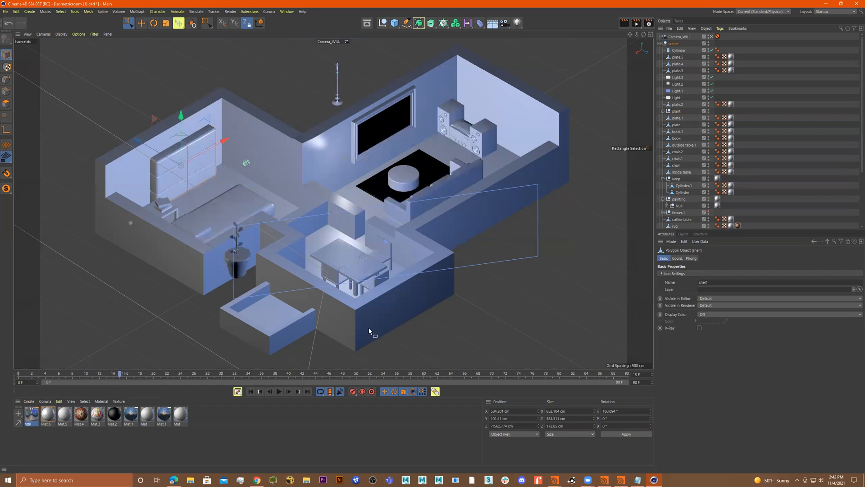
{"action": "left_click", "coordinate": [677, 111]}
{"action": "mouse_move", "coordinate": [128, 374]}
{"action": "left_mouse_down"}
{"action": "mouse_move", "coordinate": [52, 375]}
{"action": "mouse_move", "coordinate": [172, 386]}
{"action": "mouse_move", "coordinate": [34, 373]}
{"action": "mouse_move", "coordinate": [112, 378]}
{"action": "left_mouse_up"}
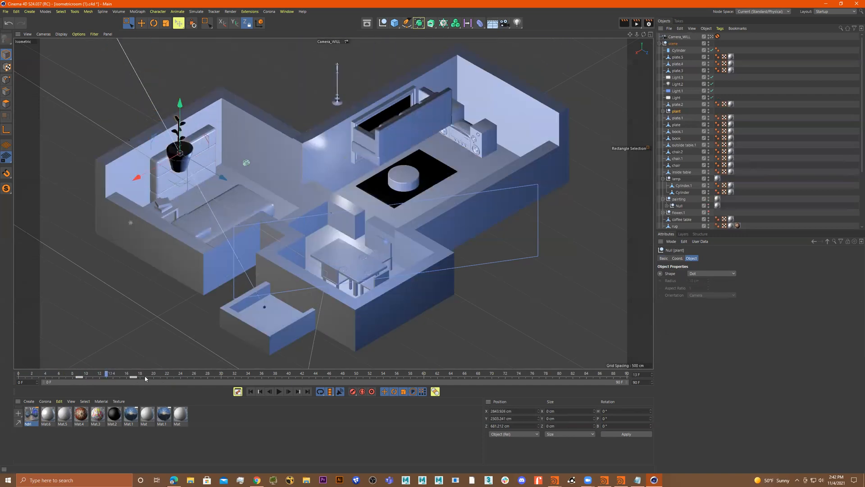
{"action": "left_click", "coordinate": [66, 378]}
{"action": "left_click_drag", "start_coordinate": [87, 380], "coordinate": [109, 382]}
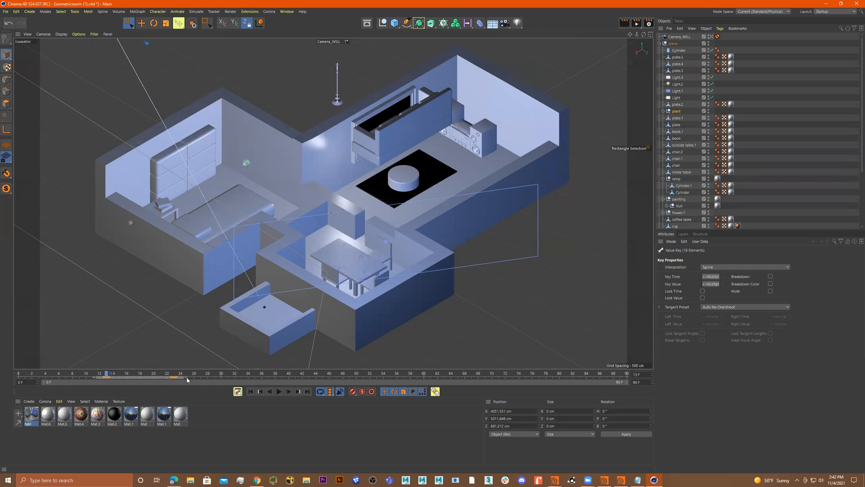
{"action": "left_click_drag", "start_coordinate": [90, 380], "coordinate": [81, 380]}
{"action": "left_click_drag", "start_coordinate": [58, 376], "coordinate": [19, 375]}
{"action": "left_click", "coordinate": [281, 393]}
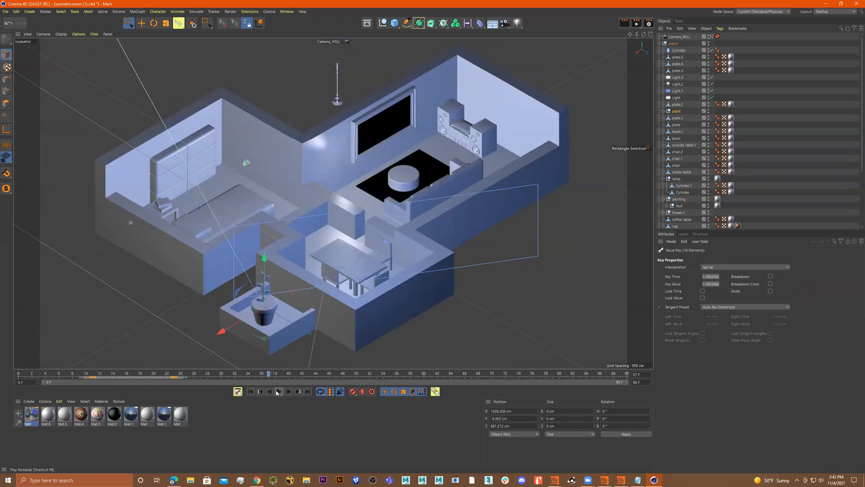
Step: Keyframe the shelf in its resting position at frame 27
{"action": "left_click_drag", "start_coordinate": [118, 376], "coordinate": [201, 386]}
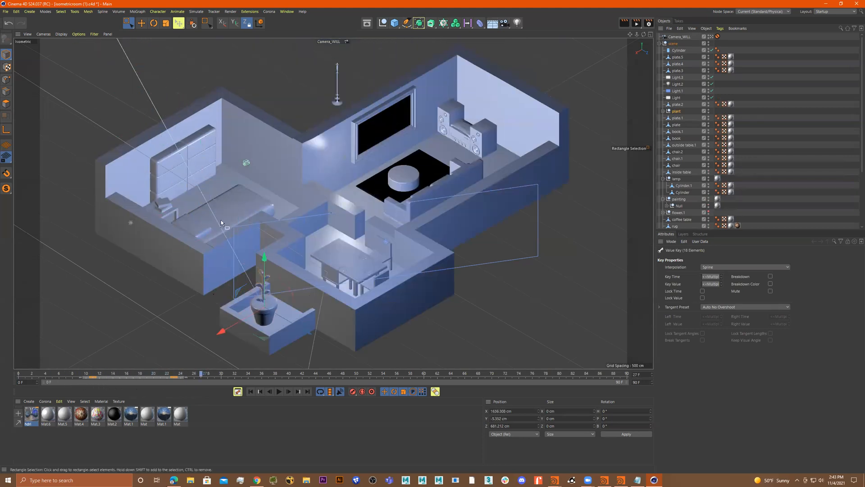
{"action": "left_click", "coordinate": [200, 141]}
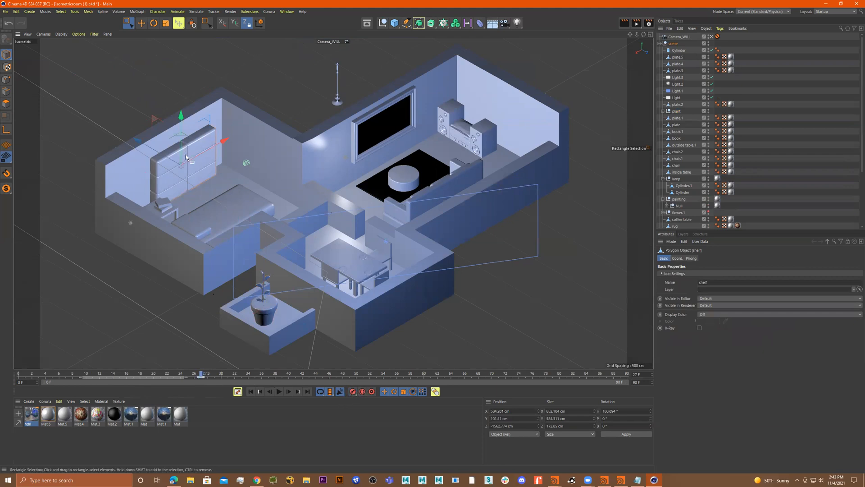
{"action": "left_click_drag", "start_coordinate": [147, 144], "coordinate": [429, 93]}
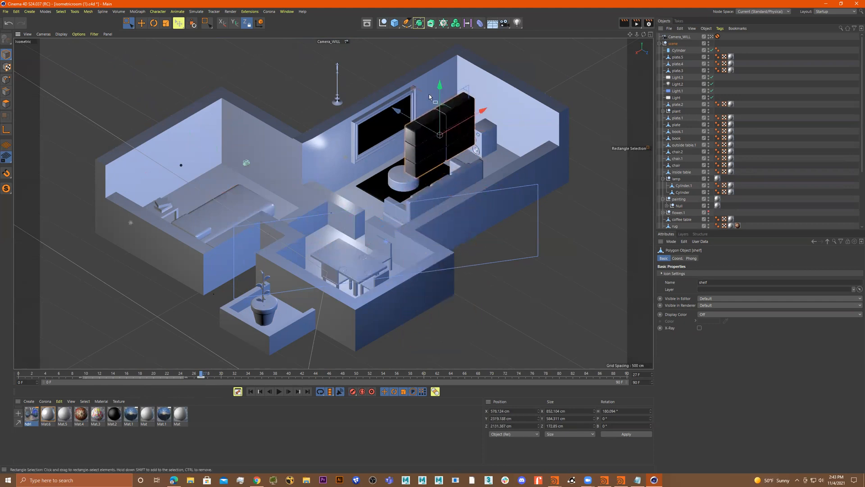
{"action": "key", "text": "r"}
{"action": "left_click_drag", "start_coordinate": [459, 150], "coordinate": [391, 52]}
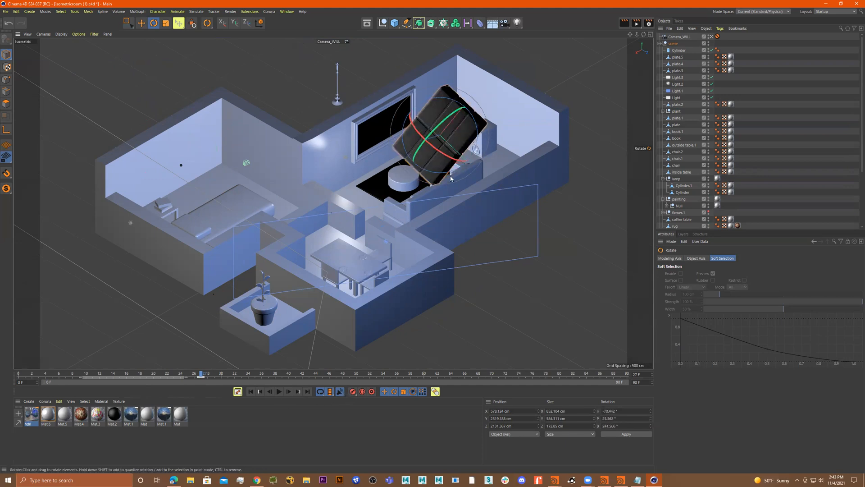
{"action": "key", "text": "e"}
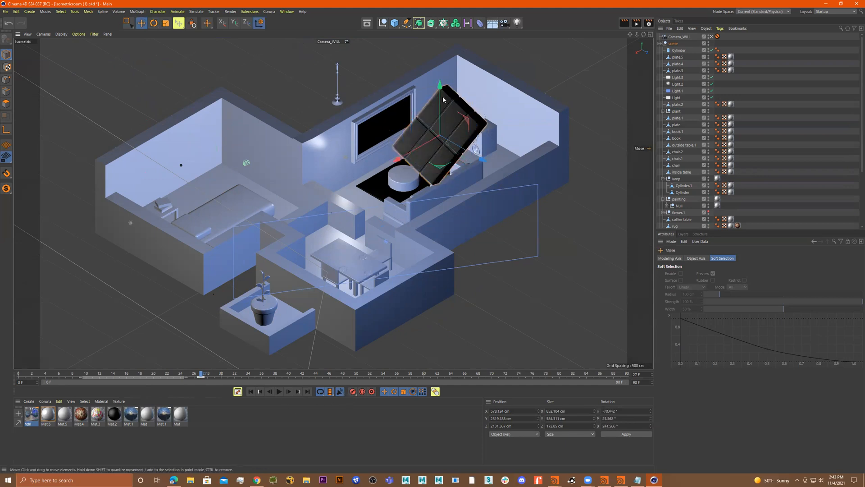
{"action": "left_click_drag", "start_coordinate": [443, 100], "coordinate": [640, 244]}
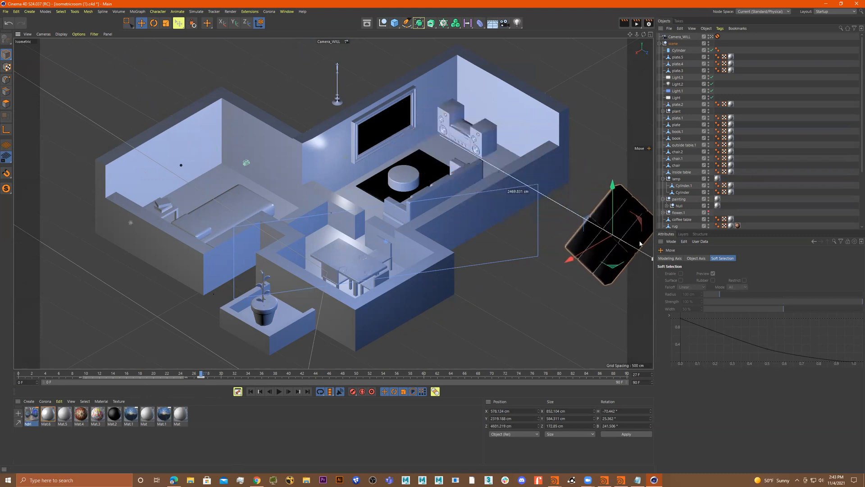
{"action": "left_click_drag", "start_coordinate": [612, 194], "coordinate": [613, 3]}
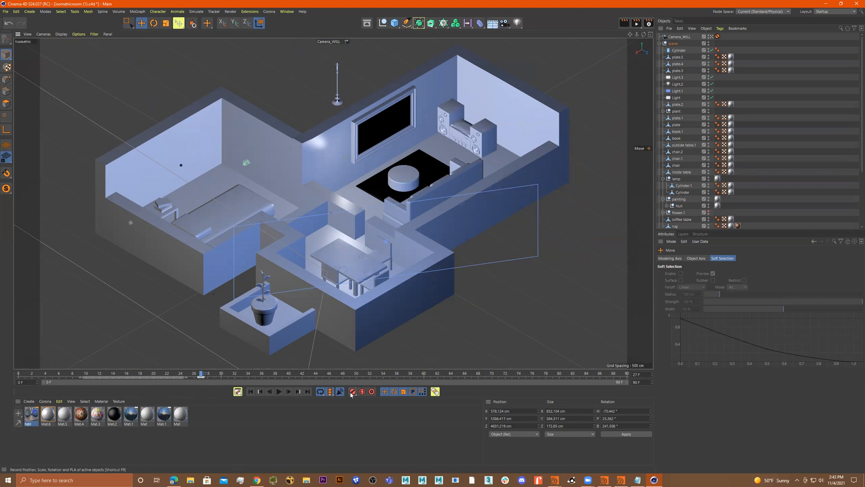
{"action": "left_click_drag", "start_coordinate": [188, 378], "coordinate": [282, 384]}
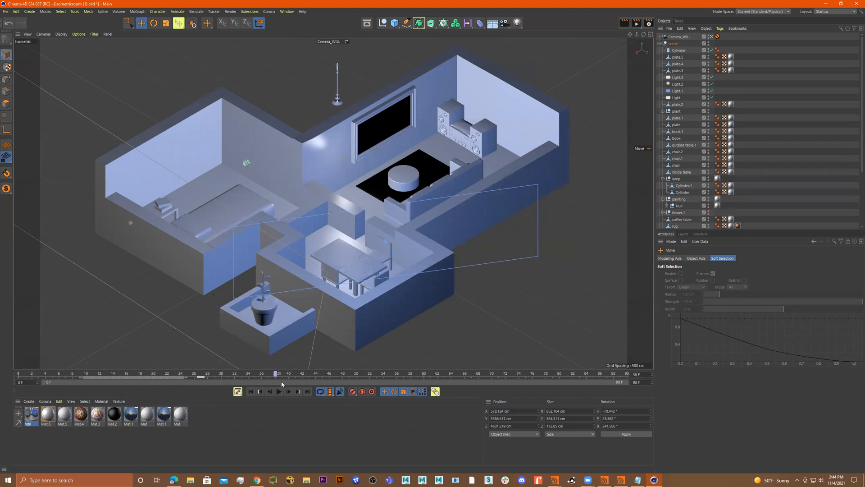
{"action": "key", "text": "ctrl+z"}
{"action": "left_click", "coordinate": [201, 376]}
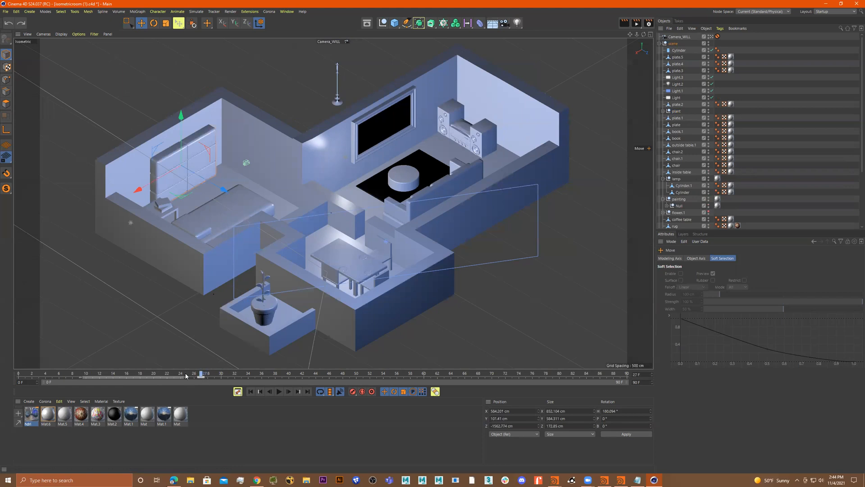
Step: At frame 17, move the shelf to about Y 1959 cm, Z 2449 cm and rotate it to about H 155°, P 388°, B -51°
{"action": "left_click_drag", "start_coordinate": [201, 376], "coordinate": [136, 377]}
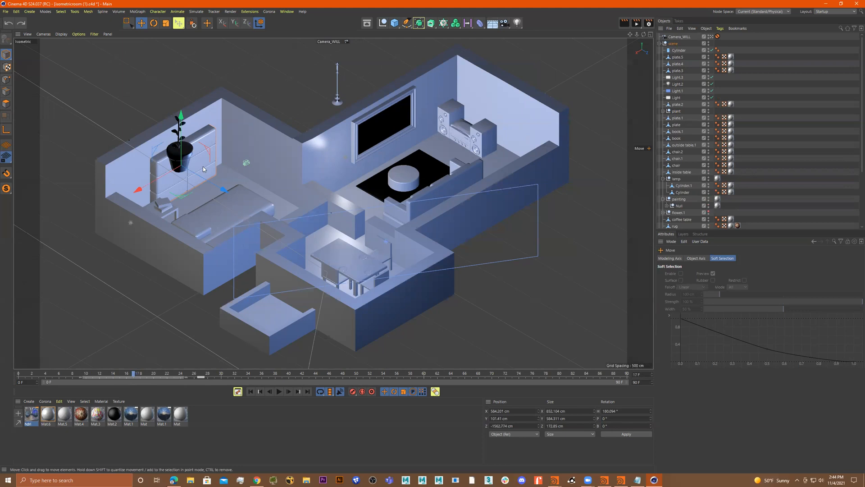
{"action": "left_click_drag", "start_coordinate": [223, 189], "coordinate": [526, 310]}
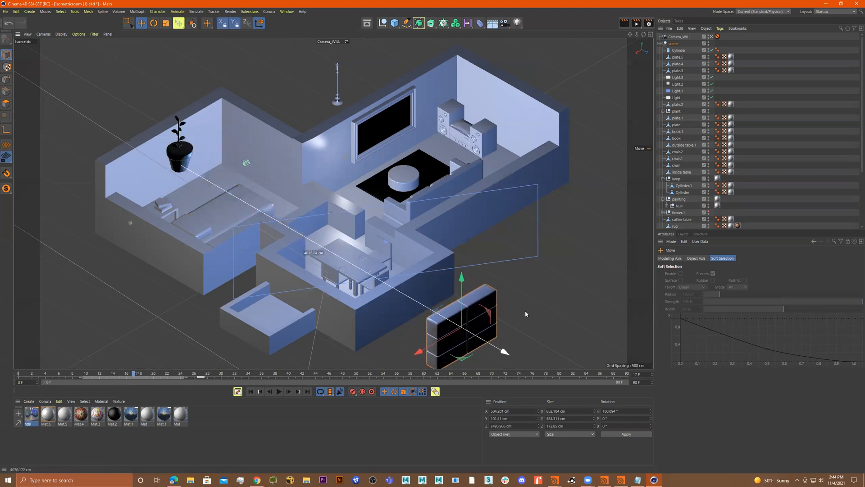
{"action": "left_click_drag", "start_coordinate": [463, 282], "coordinate": [448, 132]}
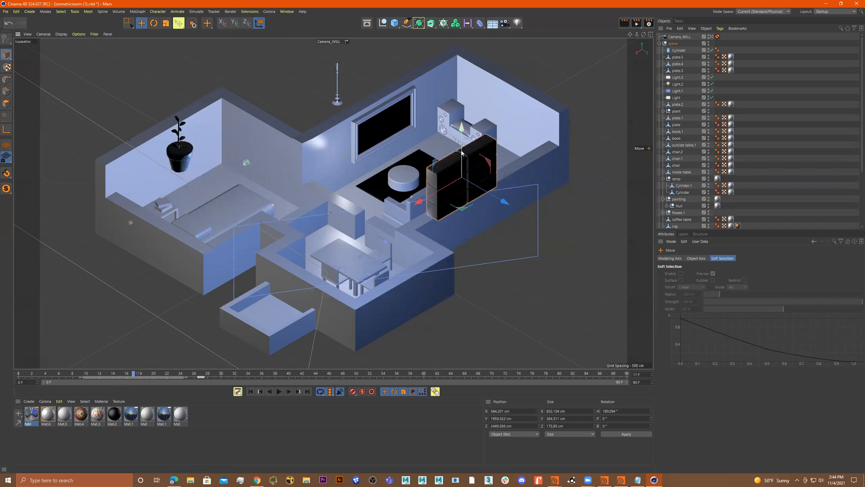
{"action": "key", "text": "r"}
{"action": "left_click_drag", "start_coordinate": [462, 164], "coordinate": [498, 276]}
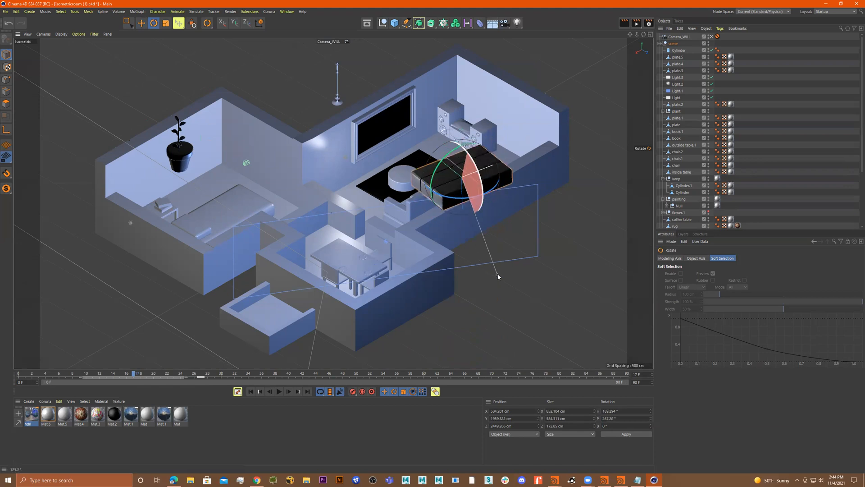
{"action": "left_click_drag", "start_coordinate": [438, 156], "coordinate": [419, 249]}
{"action": "left_click_drag", "start_coordinate": [454, 178], "coordinate": [485, 333]}
Step: Raise the shelf out of view to about Y 4587 cm, keyframe it at frame 17 and play the animation from the start
{"action": "key", "text": "w"}
{"action": "key", "text": "e"}
{"action": "left_click_drag", "start_coordinate": [463, 137], "coordinate": [463, 4]}
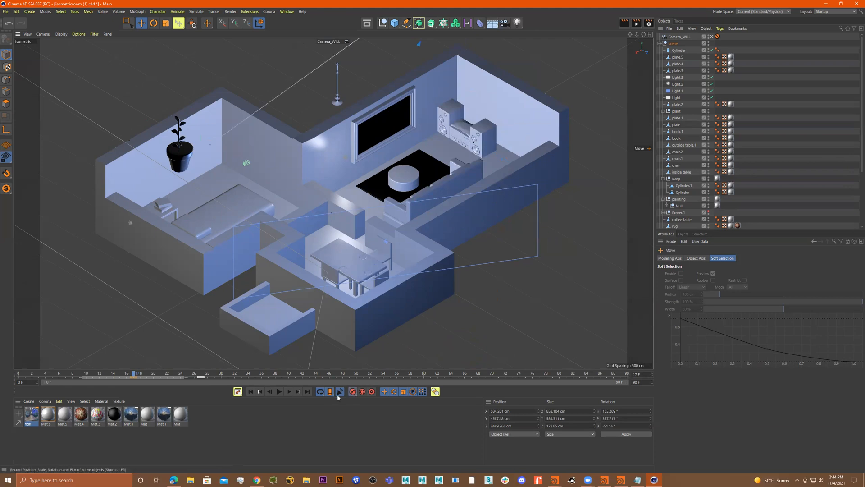
{"action": "left_click", "coordinate": [31, 373]}
{"action": "mouse_move", "coordinate": [22, 375]}
{"action": "left_mouse_down"}
{"action": "mouse_move", "coordinate": [214, 396]}
{"action": "mouse_move", "coordinate": [166, 394]}
{"action": "mouse_move", "coordinate": [197, 393]}
{"action": "mouse_move", "coordinate": [89, 380]}
{"action": "mouse_move", "coordinate": [203, 390]}
{"action": "mouse_move", "coordinate": [52, 382]}
{"action": "mouse_move", "coordinate": [218, 388]}
{"action": "mouse_move", "coordinate": [7, 367]}
{"action": "left_mouse_up"}
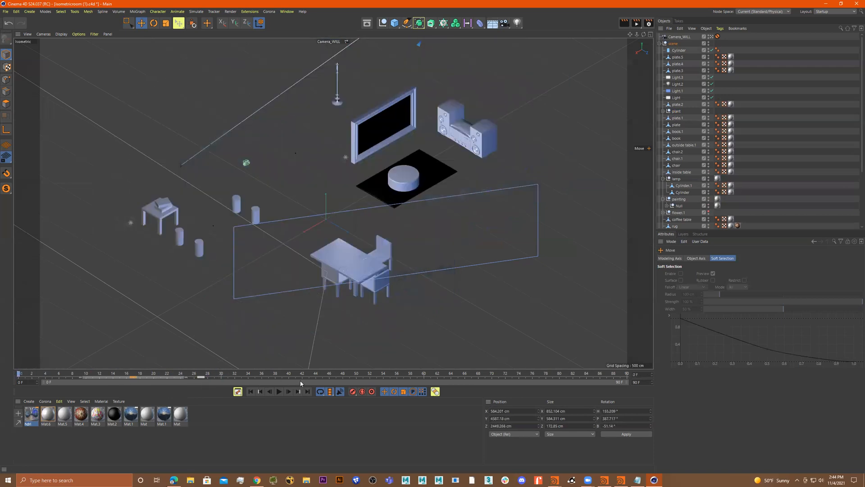
{"action": "left_click", "coordinate": [278, 392]}
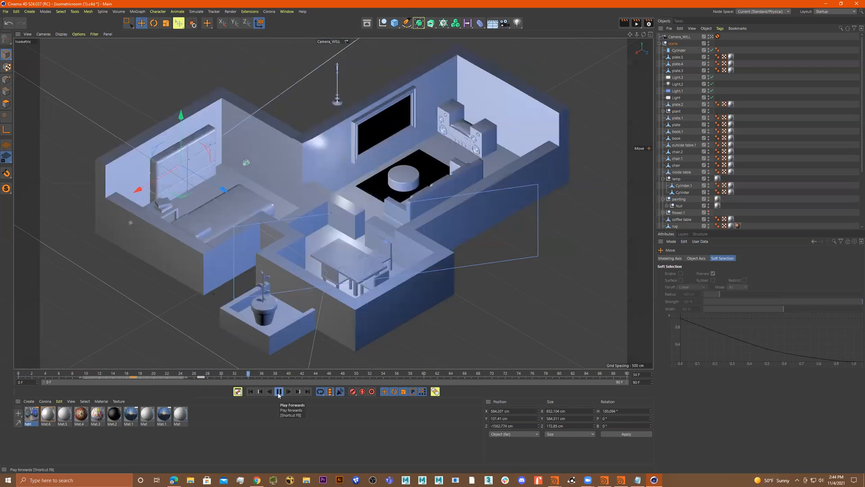
{"action": "left_click_drag", "start_coordinate": [51, 370], "coordinate": [17, 375]}
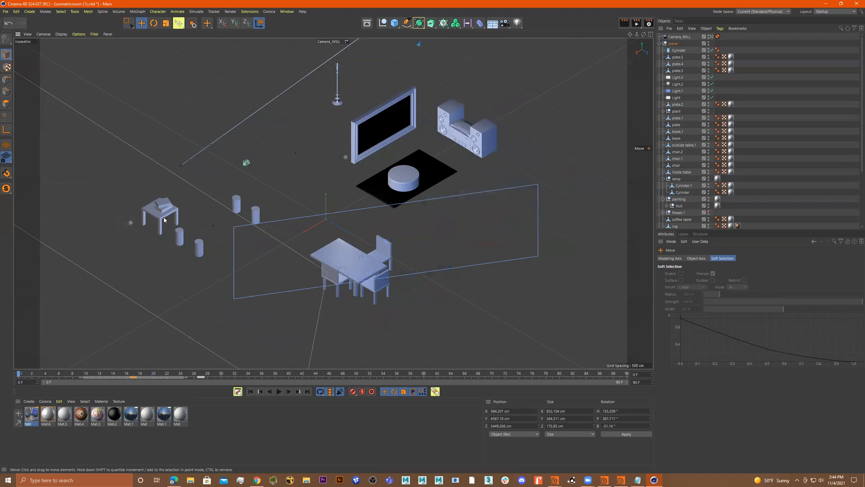
Step: Keyframe the small table beside the bed at rest at frame 30, and raise it to about Y 1478 cm at frame 23
{"action": "left_click", "coordinate": [164, 220]}
{"action": "left_click_drag", "start_coordinate": [20, 374], "coordinate": [206, 388]}
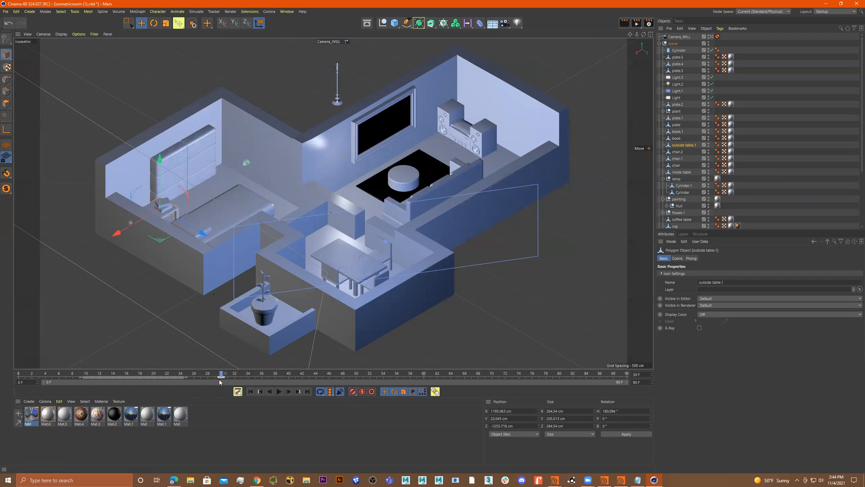
{"action": "left_click_drag", "start_coordinate": [197, 375], "coordinate": [175, 374]}
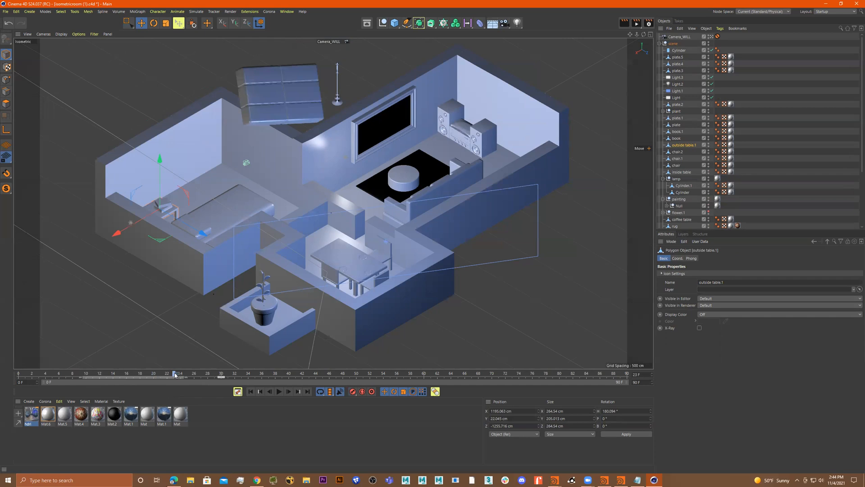
{"action": "left_click_drag", "start_coordinate": [159, 165], "coordinate": [173, 79]}
Step: Spin the small table to about H 943°, P -10°, B 33°, raise it out of view to about Y 3215 cm and keyframe it at frame 23
{"action": "key", "text": "r"}
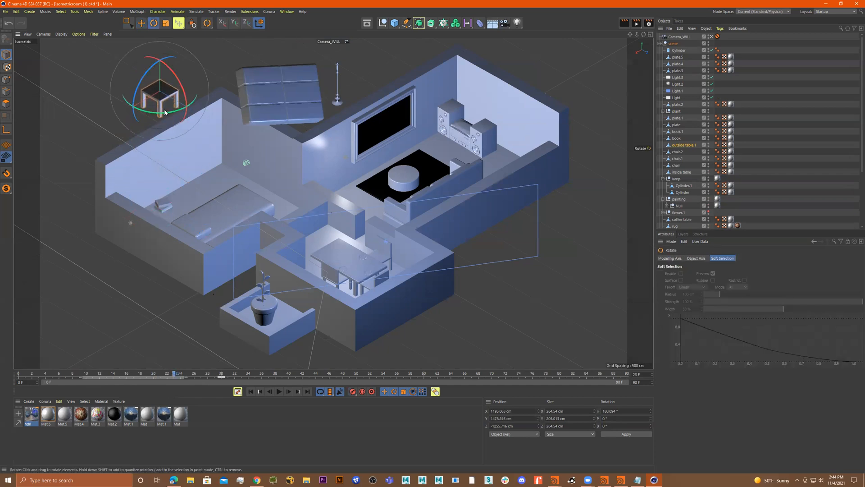
{"action": "left_click_drag", "start_coordinate": [148, 111], "coordinate": [214, 113]}
{"action": "left_click_drag", "start_coordinate": [145, 116], "coordinate": [226, 107]}
{"action": "left_click_drag", "start_coordinate": [142, 112], "coordinate": [229, 123]}
{"action": "key", "text": "e"}
{"action": "left_click_drag", "start_coordinate": [160, 78], "coordinate": [159, 61]}
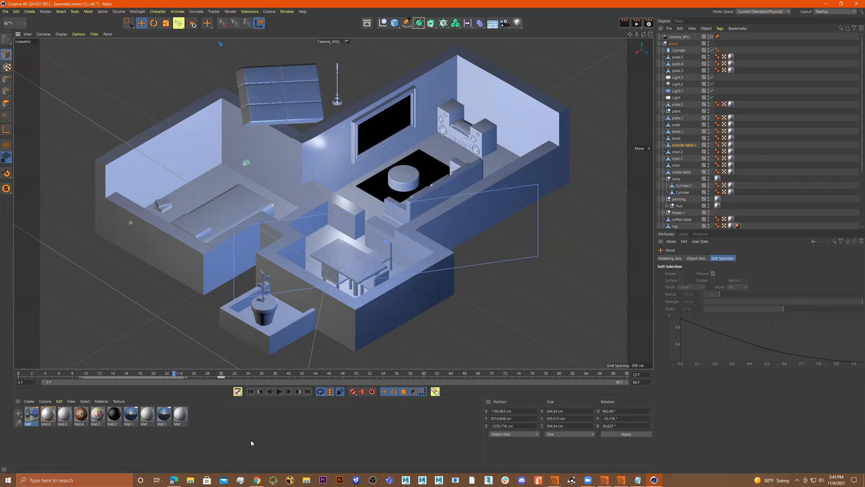
{"action": "left_click_drag", "start_coordinate": [141, 375], "coordinate": [227, 392]}
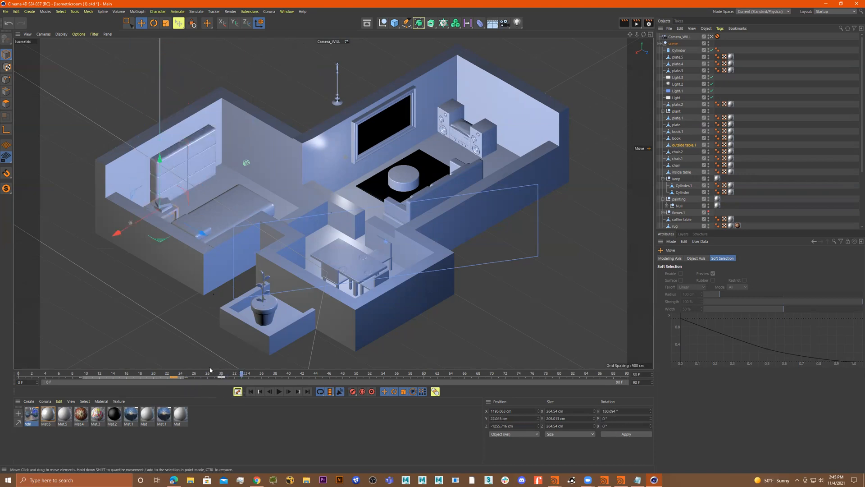
Step: Keyframe the dining table at rest at frame 35, and raise it to about Y 1977 cm at frame 27
{"action": "left_click_drag", "start_coordinate": [194, 375], "coordinate": [235, 387]}
{"action": "left_click", "coordinate": [348, 254]}
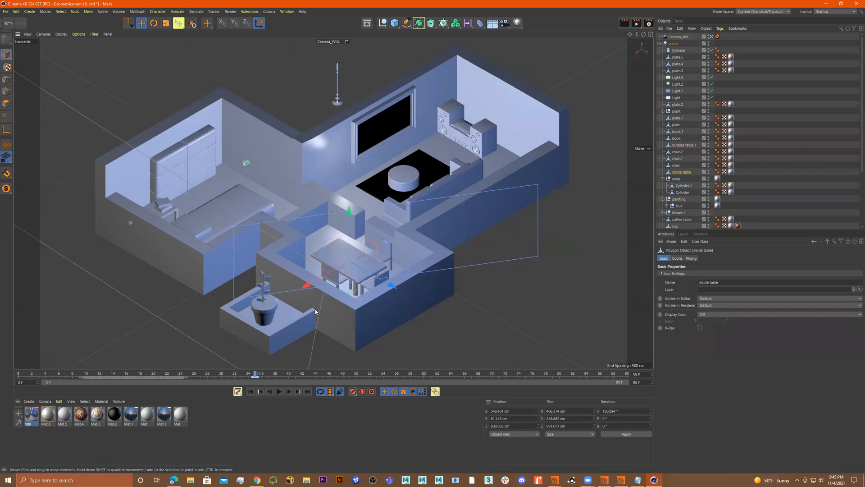
{"action": "left_click", "coordinate": [200, 376]}
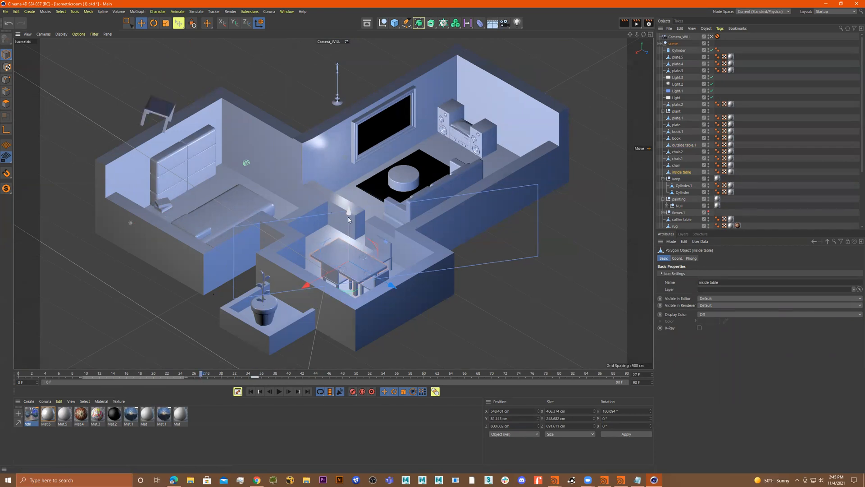
{"action": "left_click_drag", "start_coordinate": [348, 220], "coordinate": [348, 67]}
Step: Rotate the dining table to about H -91°, P -136°, B 80°, move it out of view to about Z -2050 cm, and keyframe it at frame 27
{"action": "key", "text": "r"}
{"action": "left_click_drag", "start_coordinate": [375, 105], "coordinate": [366, 112]}
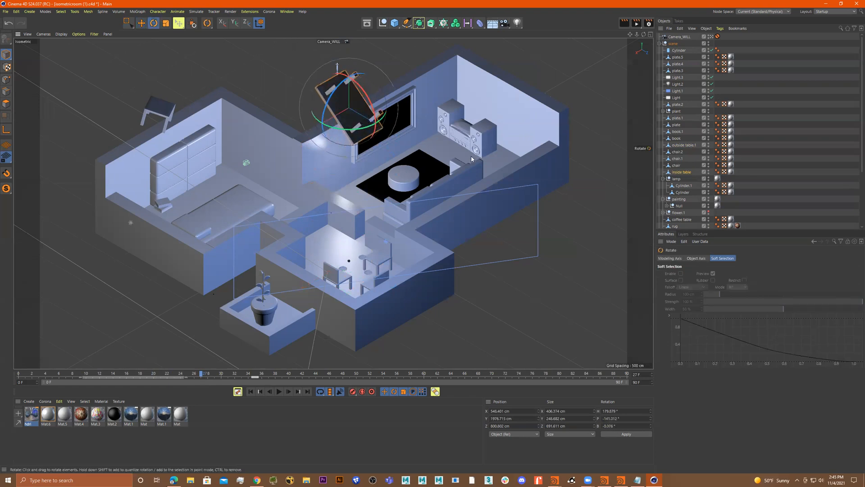
{"action": "left_click_drag", "start_coordinate": [370, 110], "coordinate": [331, 56]}
{"action": "key", "text": "e"}
{"action": "left_click_drag", "start_coordinate": [390, 135], "coordinate": [171, 53]}
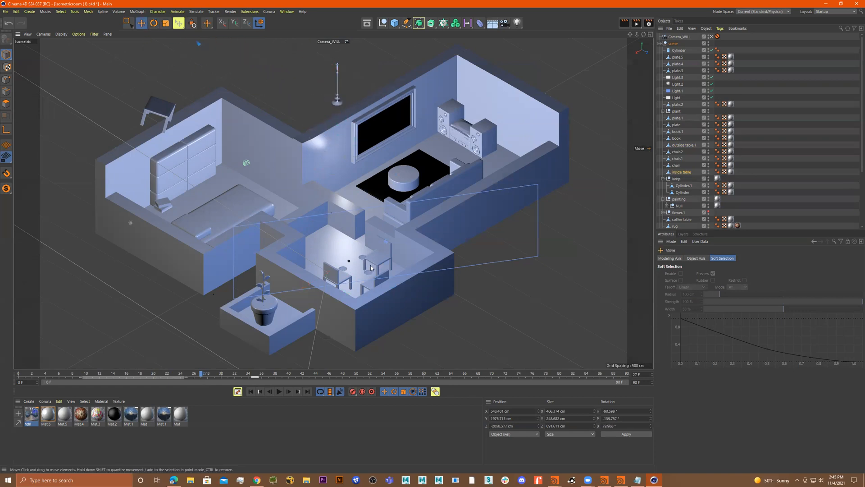
{"action": "left_click", "coordinate": [353, 393]}
{"action": "left_click_drag", "start_coordinate": [190, 375], "coordinate": [261, 384]}
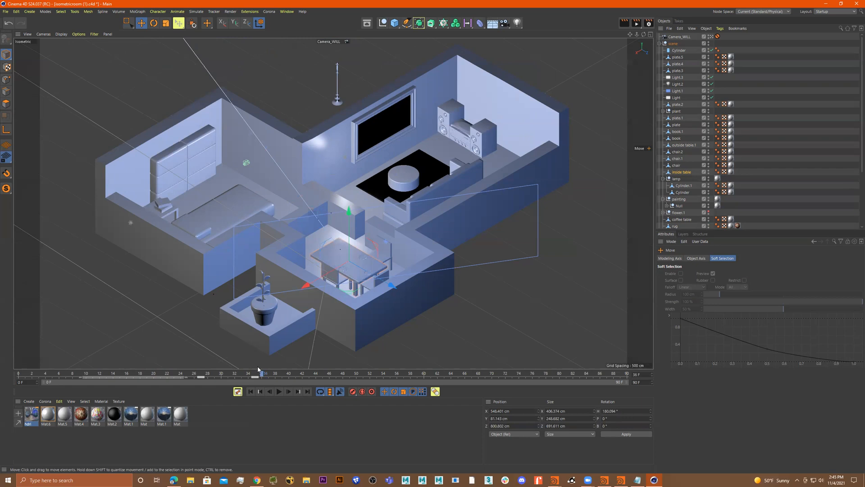
{"action": "left_click_drag", "start_coordinate": [251, 376], "coordinate": [220, 383]}
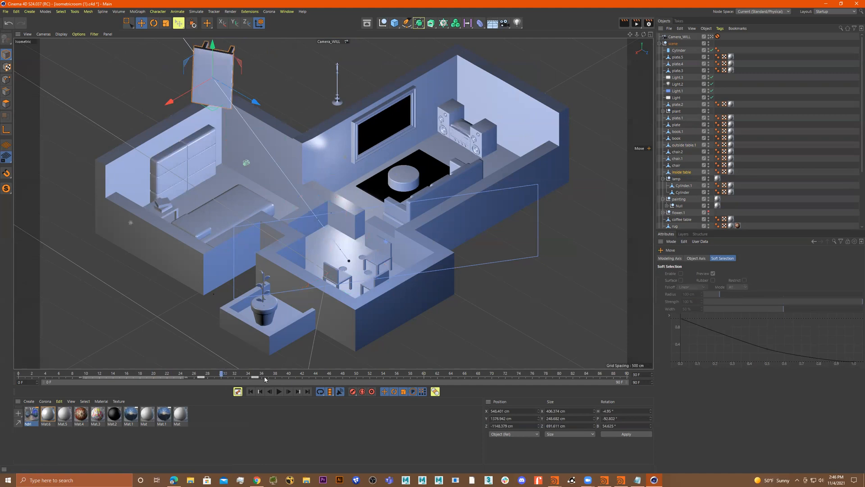
Step: Shift the dining table's two keyframes to frames 46 and 54
{"action": "left_click_drag", "start_coordinate": [196, 382], "coordinate": [296, 383]}
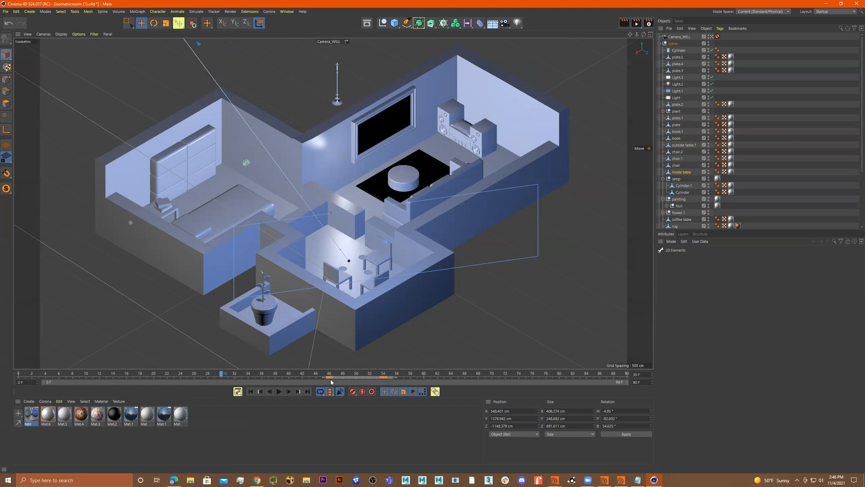
Step: Keyframe the dining chair nearest the balcony at rest at frame 28, and raise it out of view to about Y 4002 cm at frame 22
{"action": "left_click", "coordinate": [340, 277]}
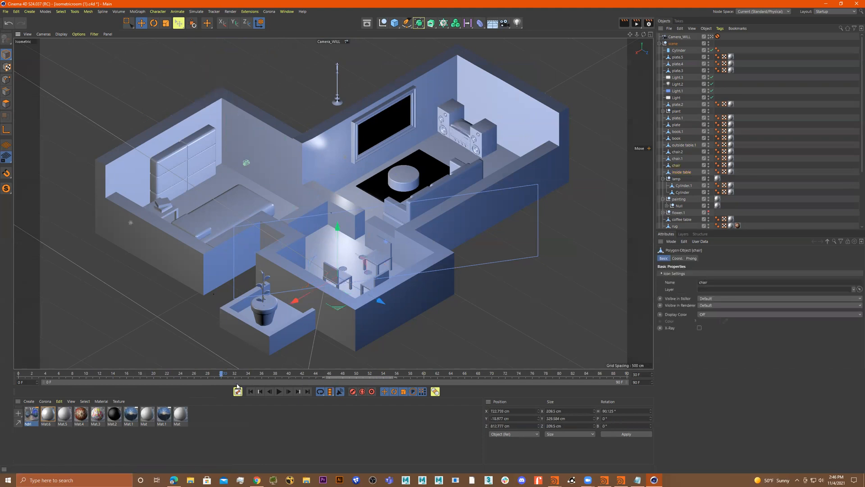
{"action": "mouse_move", "coordinate": [209, 377]}
{"action": "left_mouse_down"}
{"action": "mouse_move", "coordinate": [102, 377]}
{"action": "mouse_move", "coordinate": [208, 379]}
{"action": "left_mouse_up"}
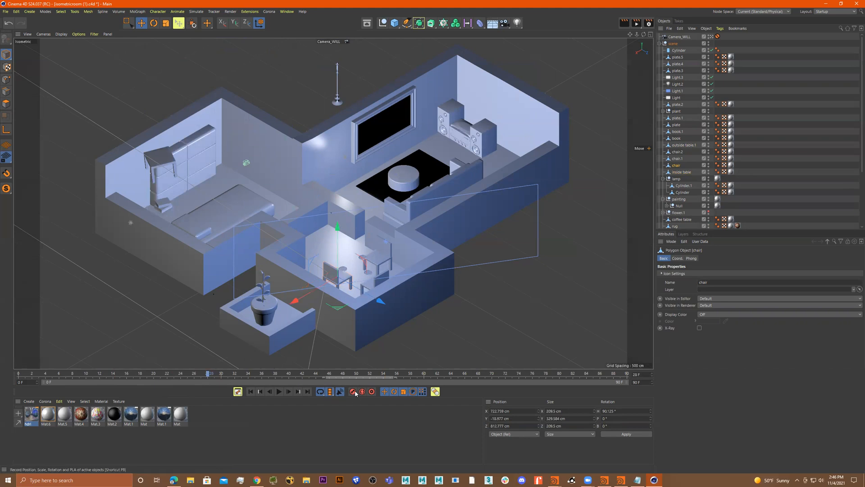
{"action": "left_click_drag", "start_coordinate": [208, 375], "coordinate": [167, 374]}
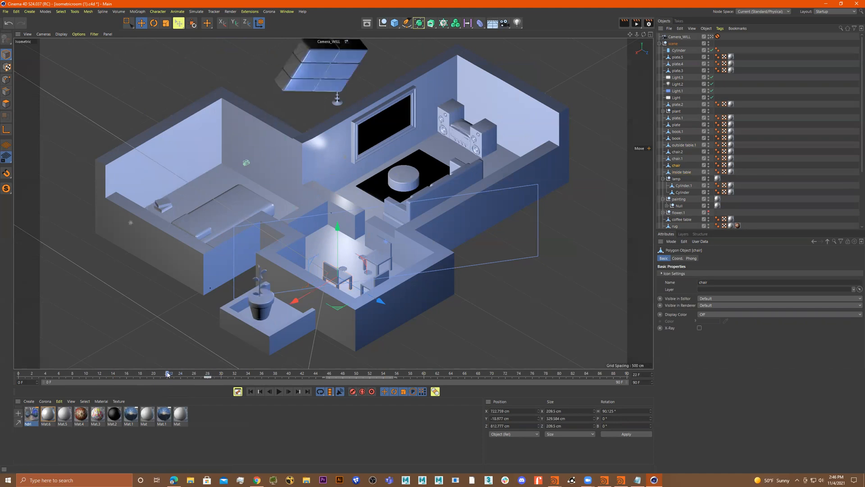
{"action": "left_click_drag", "start_coordinate": [338, 230], "coordinate": [336, 2]}
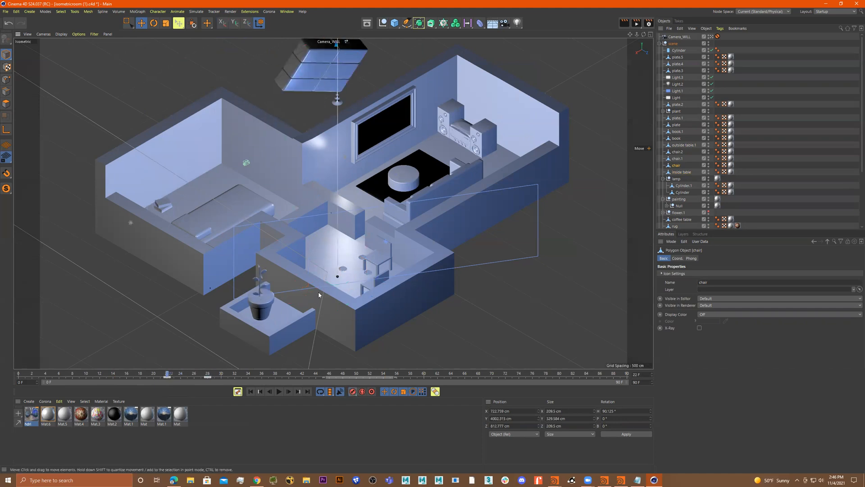
Step: Keyframe the dining chair at the back of the dining area at rest at frame 31, and raised to about Y 3679 cm at frame 24
{"action": "left_click_drag", "start_coordinate": [156, 374], "coordinate": [230, 379]}
{"action": "left_click", "coordinate": [382, 260]}
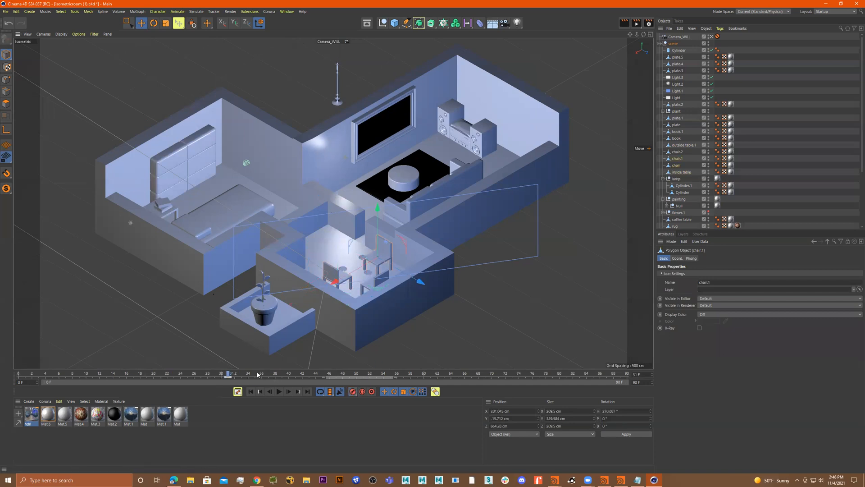
{"action": "left_click_drag", "start_coordinate": [228, 377], "coordinate": [180, 377]}
{"action": "left_click_drag", "start_coordinate": [378, 213], "coordinate": [377, 27]}
{"action": "left_click", "coordinate": [353, 392]}
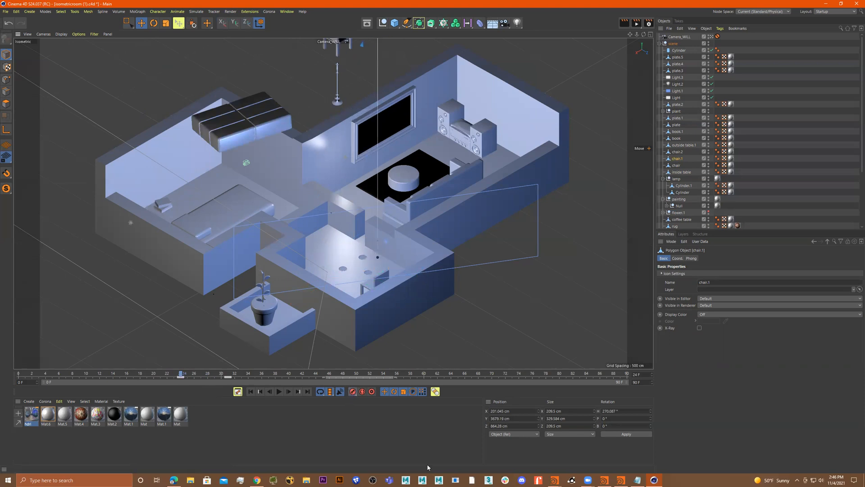
Step: Keyframe the third dining chair at rest at frame 34, and move it to about Y 1867 cm, Z -316 cm at frame 24
{"action": "left_click_drag", "start_coordinate": [181, 377], "coordinate": [241, 380]}
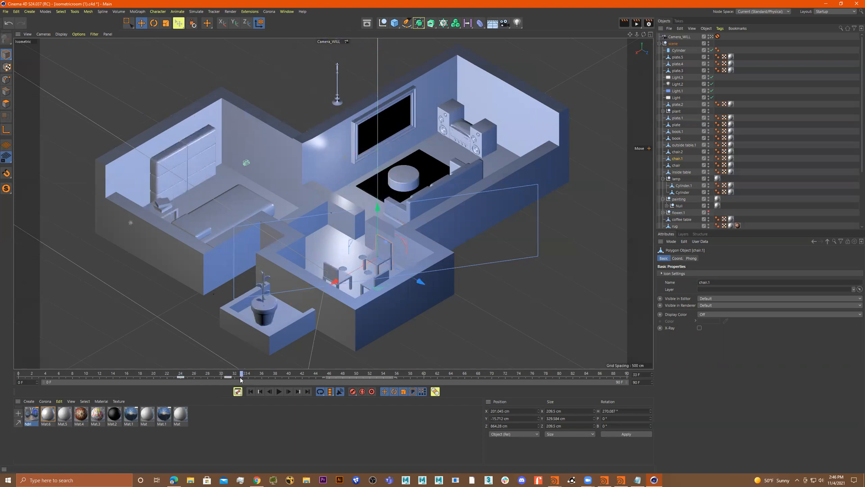
{"action": "left_click", "coordinate": [374, 285]}
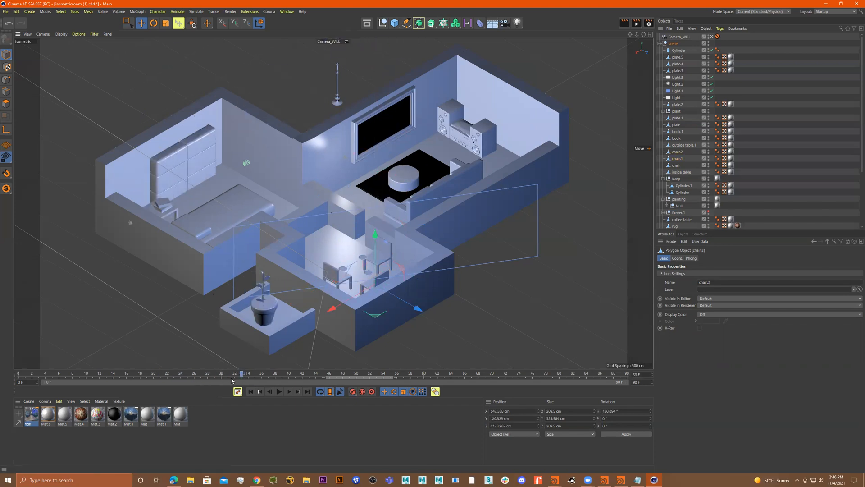
{"action": "left_click_drag", "start_coordinate": [244, 374], "coordinate": [232, 391]}
{"action": "left_click_drag", "start_coordinate": [245, 375], "coordinate": [180, 378]}
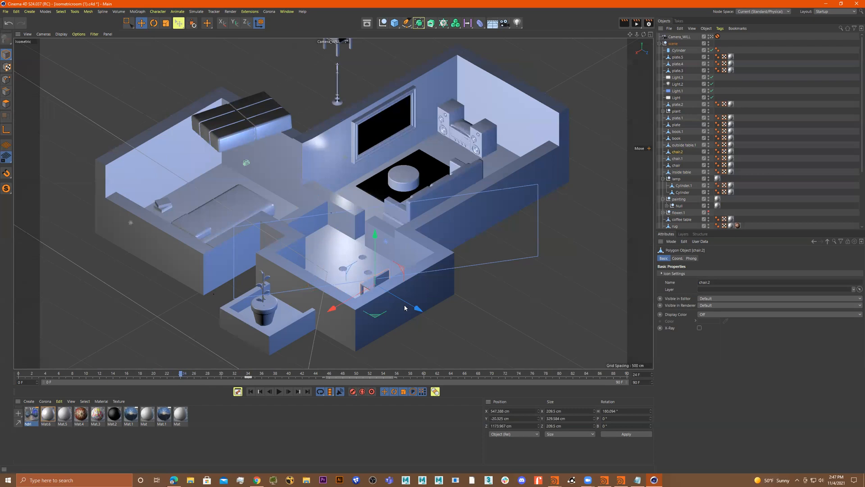
{"action": "left_click_drag", "start_coordinate": [410, 309], "coordinate": [270, 147]}
Step: Rotate the third chair to about H 332°, P 46°, move it out of view past Z -789 cm, and keyframe it at frame 24
{"action": "key", "text": "r"}
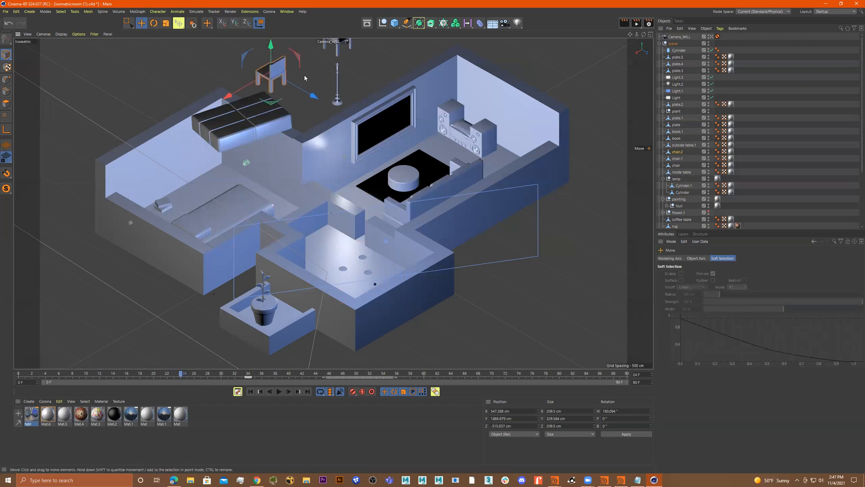
{"action": "left_click_drag", "start_coordinate": [281, 76], "coordinate": [271, 144]}
{"action": "key", "text": "e"}
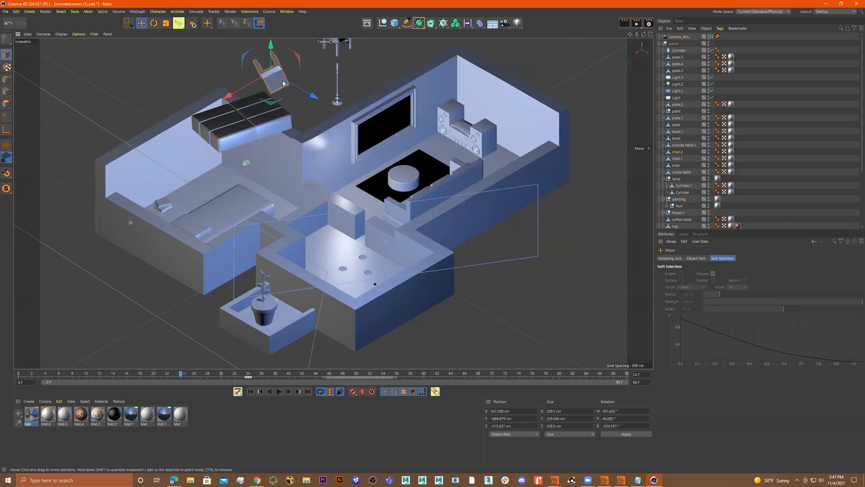
{"action": "left_click_drag", "start_coordinate": [312, 96], "coordinate": [279, 76]}
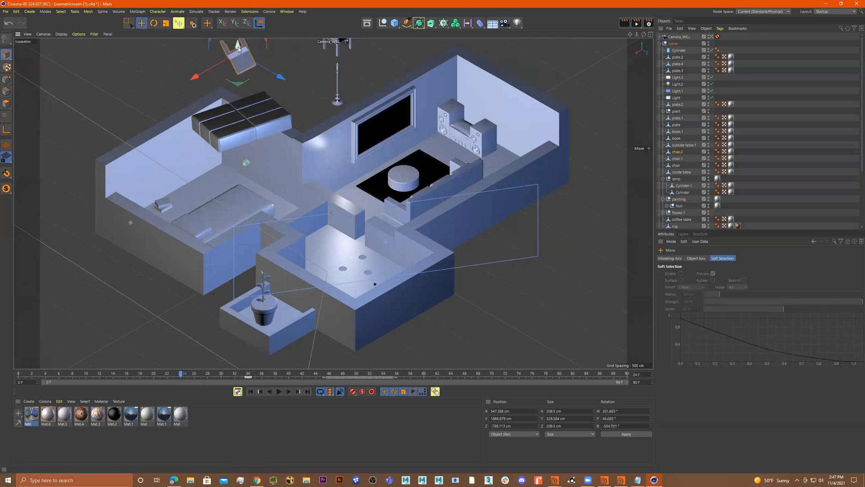
{"action": "left_click_drag", "start_coordinate": [238, 49], "coordinate": [240, 31]}
{"action": "left_click", "coordinate": [354, 392]}
Step: Shift the dining table's two keyframes to frames 33 and 41, and review the animation back to frame 0
{"action": "left_click_drag", "start_coordinate": [79, 375], "coordinate": [403, 410]}
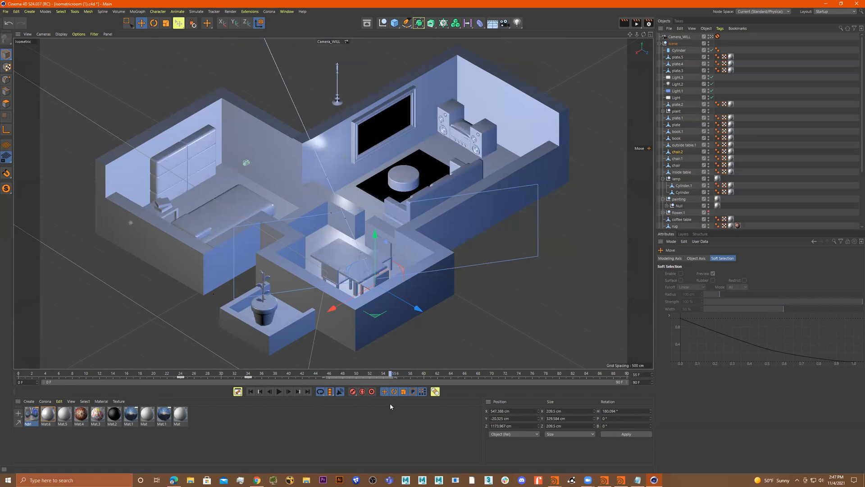
{"action": "left_click", "coordinate": [336, 249]}
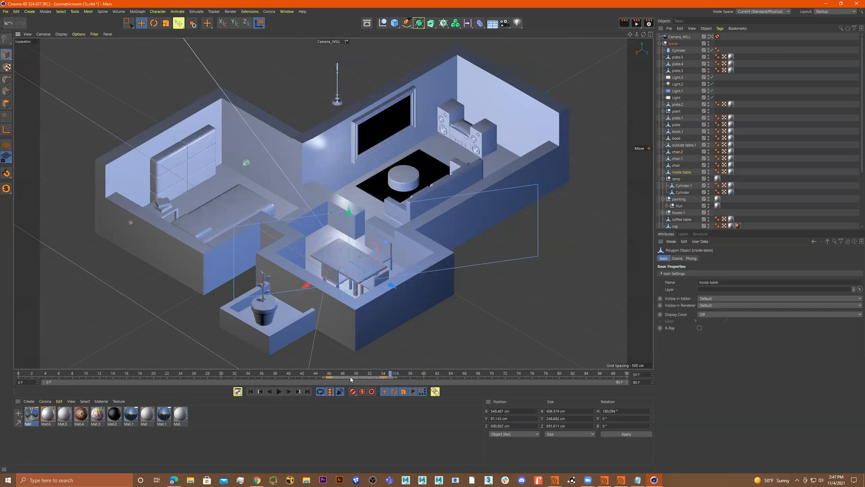
{"action": "left_click_drag", "start_coordinate": [223, 375], "coordinate": [252, 383]}
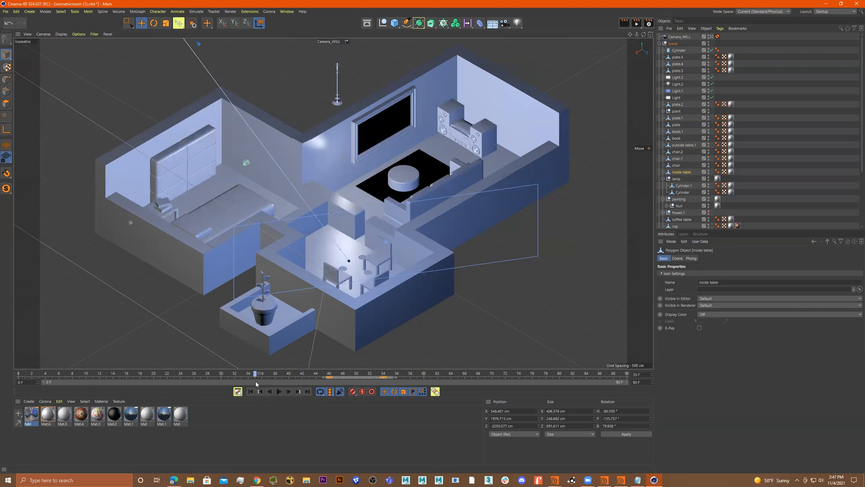
{"action": "left_click_drag", "start_coordinate": [356, 379], "coordinate": [4, 383]}
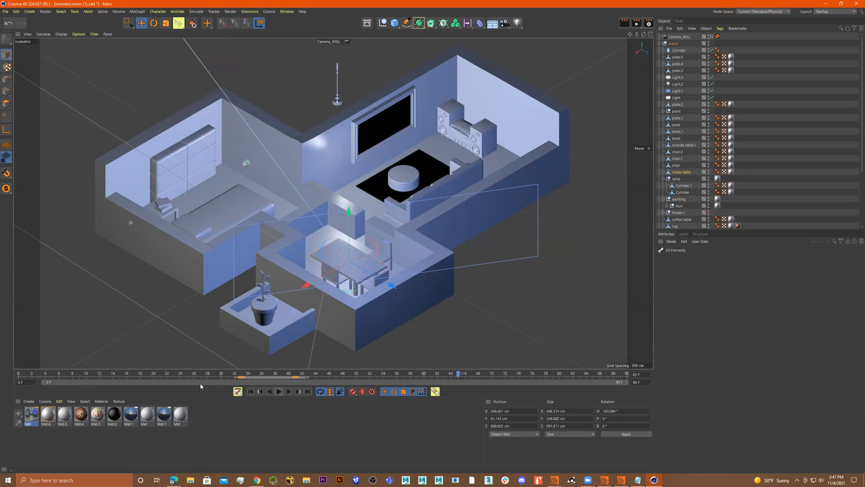
{"action": "left_click", "coordinate": [280, 391]}
{"action": "mouse_move", "coordinate": [216, 375]}
{"action": "left_mouse_down"}
{"action": "mouse_move", "coordinate": [13, 366]}
{"action": "mouse_move", "coordinate": [201, 379]}
{"action": "left_mouse_up"}
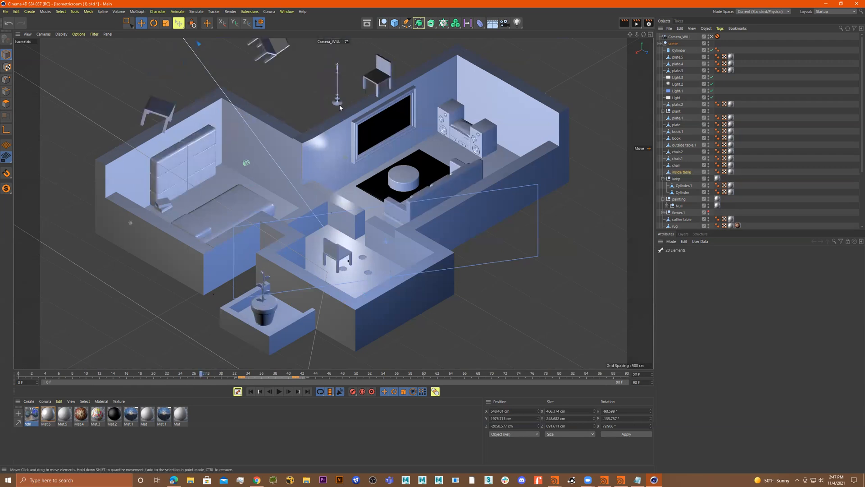
{"action": "left_click_drag", "start_coordinate": [138, 373], "coordinate": [0, 379]}
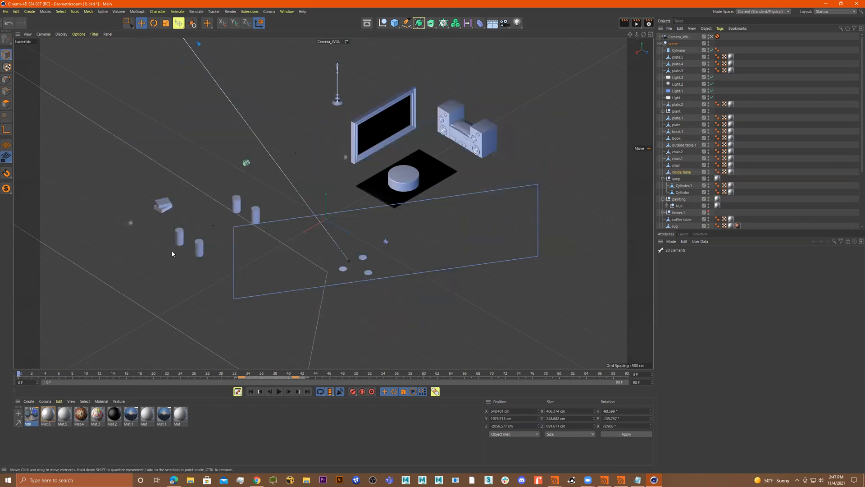
Step: Select the lower book on the small table beside the bed and keyframe it at rest at frame 37
{"action": "left_click_drag", "start_coordinate": [52, 376], "coordinate": [267, 392]}
{"action": "left_click", "coordinate": [165, 212]}
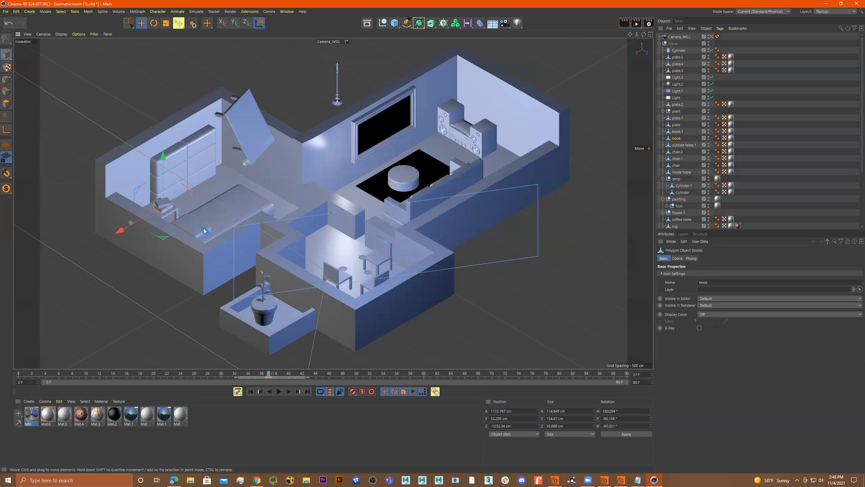
{"action": "left_click_drag", "start_coordinate": [163, 160], "coordinate": [144, 70]}
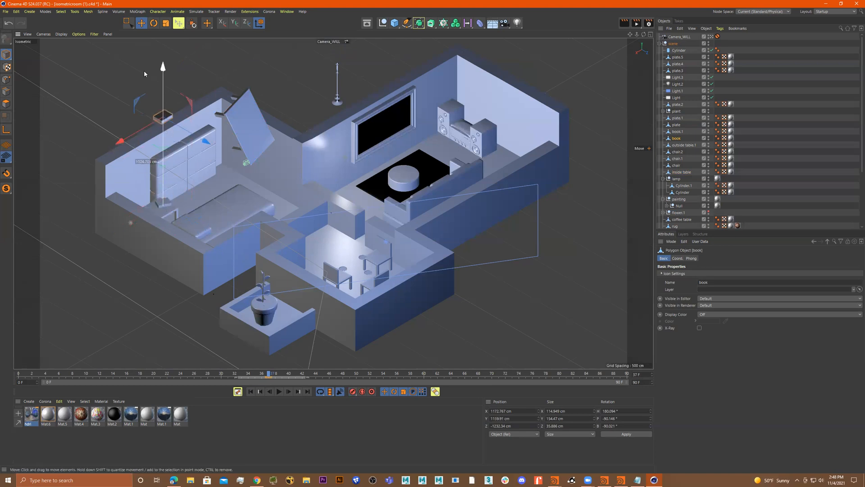
{"action": "left_click_drag", "start_coordinate": [195, 144], "coordinate": [478, 307]}
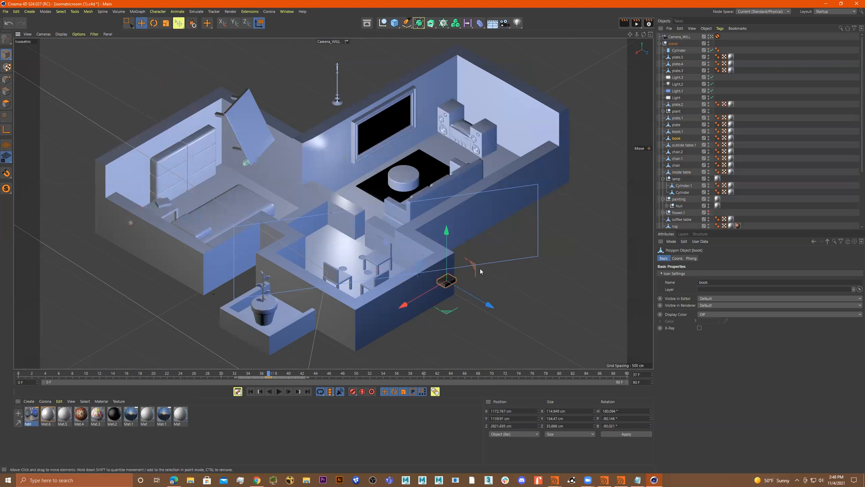
{"action": "left_click_drag", "start_coordinate": [405, 306], "coordinate": [318, 41]}
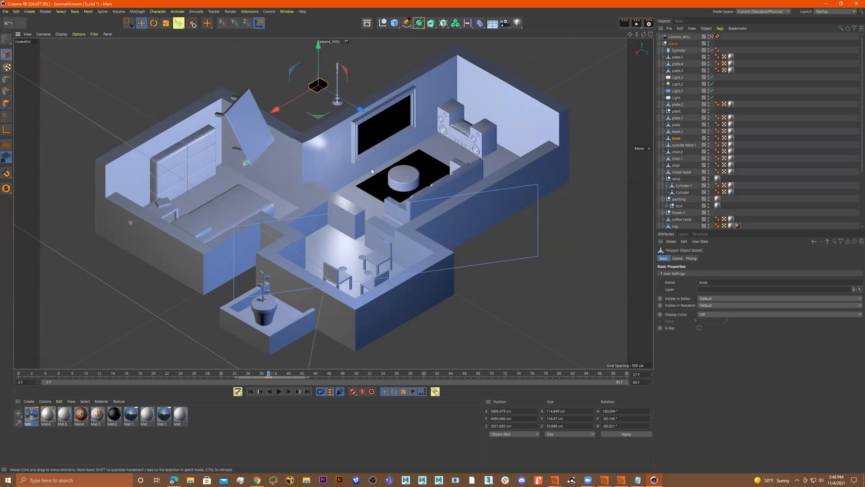
{"action": "left_click_drag", "start_coordinate": [361, 110], "coordinate": [581, 237]}
{"action": "left_click_drag", "start_coordinate": [495, 237], "coordinate": [282, 336]}
{"action": "left_click_drag", "start_coordinate": [335, 284], "coordinate": [238, 45]}
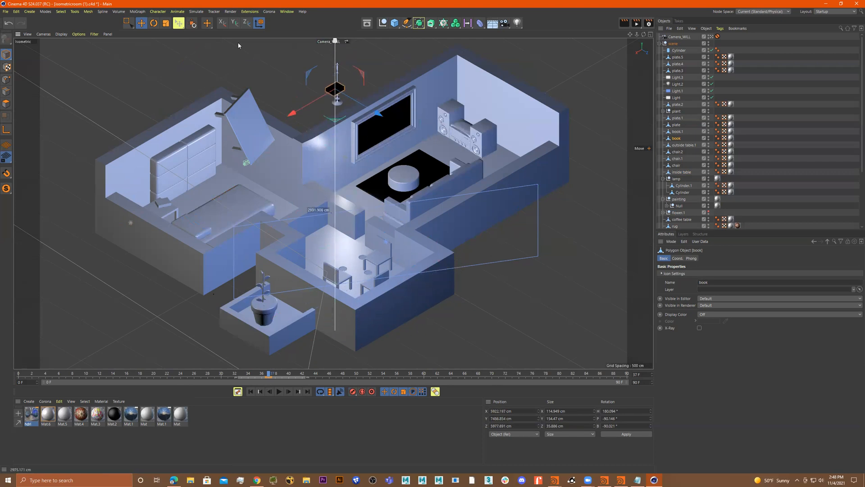
{"action": "left_click_drag", "start_coordinate": [292, 112], "coordinate": [460, 336]}
{"action": "left_click_drag", "start_coordinate": [413, 267], "coordinate": [418, 49]}
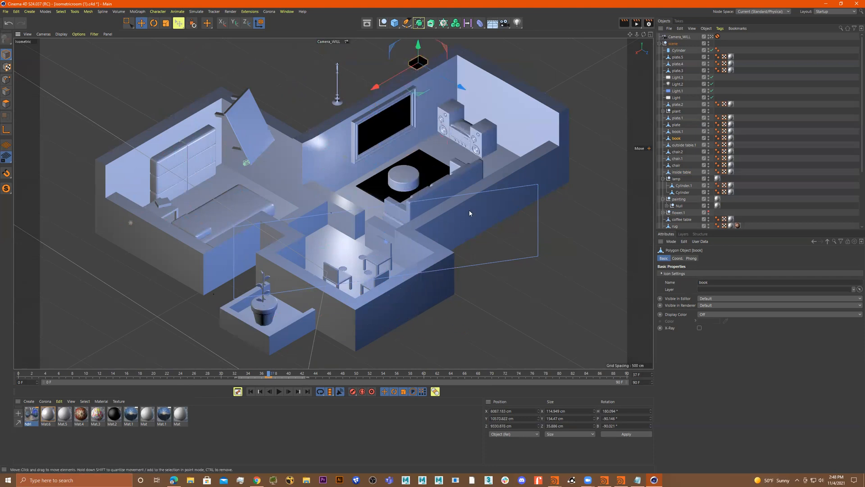
{"action": "left_click_drag", "start_coordinate": [461, 88], "coordinate": [563, 156]}
Step: Move the lower book out of view beyond the living room side at frame 31, rotate it, keyframe it there, and play the animation
{"action": "left_click_drag", "start_coordinate": [265, 374], "coordinate": [231, 378]}
{"action": "left_click_drag", "start_coordinate": [163, 163], "coordinate": [634, 326]}
{"action": "left_click_drag", "start_coordinate": [602, 297], "coordinate": [612, 142]}
{"action": "key", "text": "r"}
{"action": "key", "text": "e"}
{"action": "left_click_drag", "start_coordinate": [637, 106], "coordinate": [649, 155]}
{"action": "left_click", "coordinate": [352, 392]}
{"action": "key", "text": "F8"}
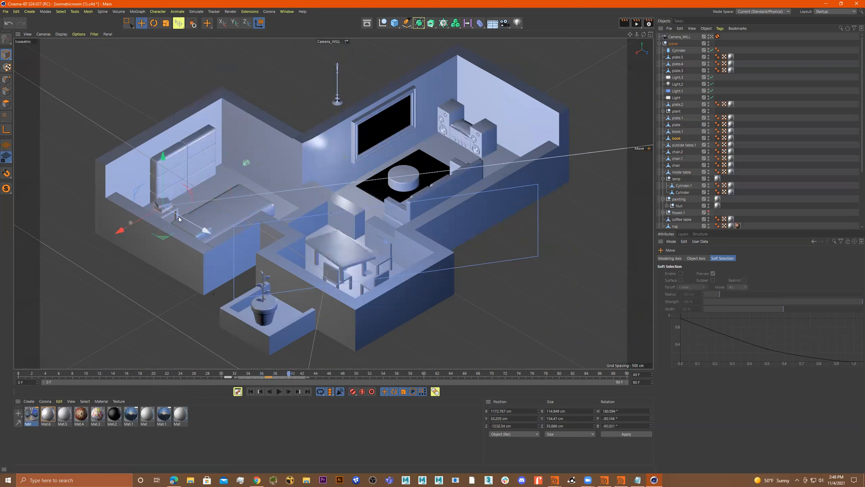
Step: Select the upper book on the small table beside the bed and go to frame 44
{"action": "left_click", "coordinate": [168, 203]}
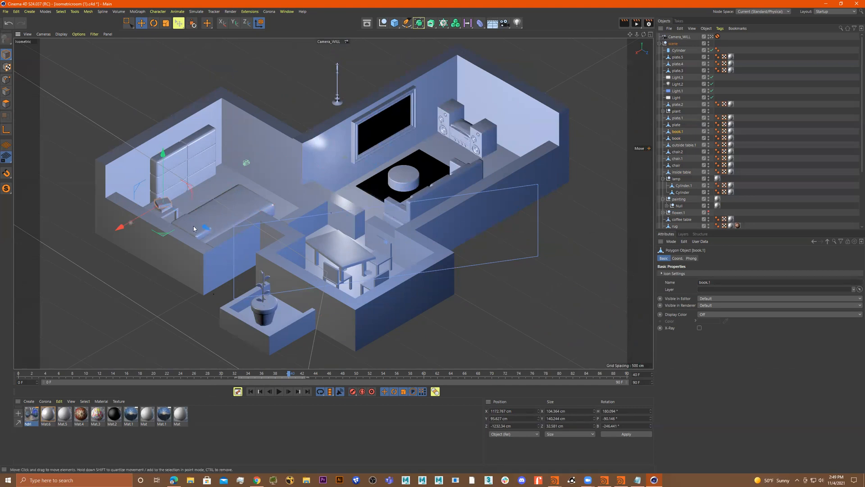
{"action": "left_click", "coordinate": [296, 373]}
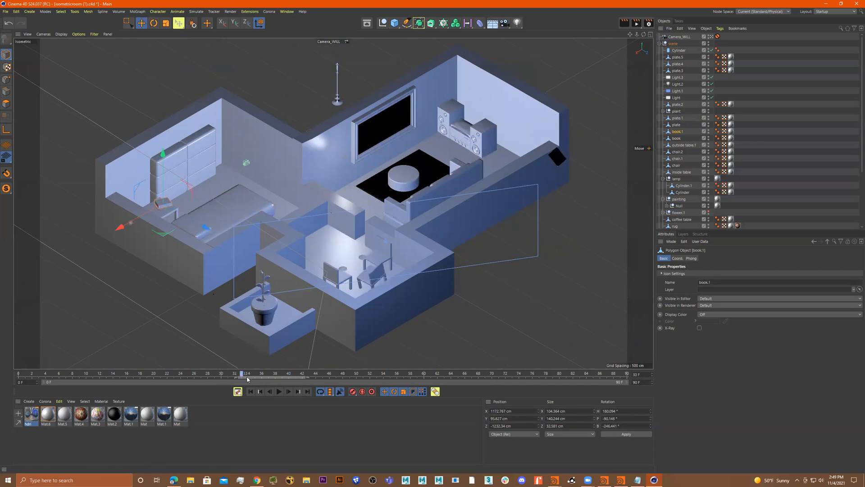
{"action": "left_click_drag", "start_coordinate": [314, 386], "coordinate": [315, 386]}
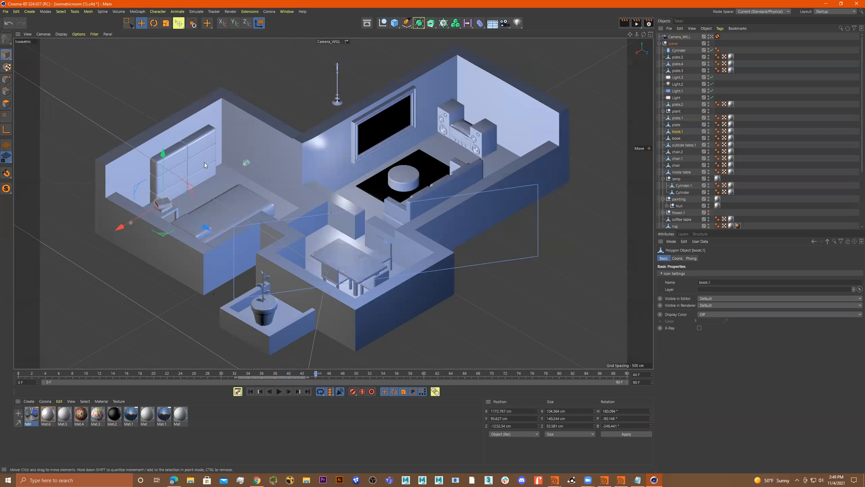
{"action": "left_click_drag", "start_coordinate": [162, 152], "coordinate": [162, 43]}
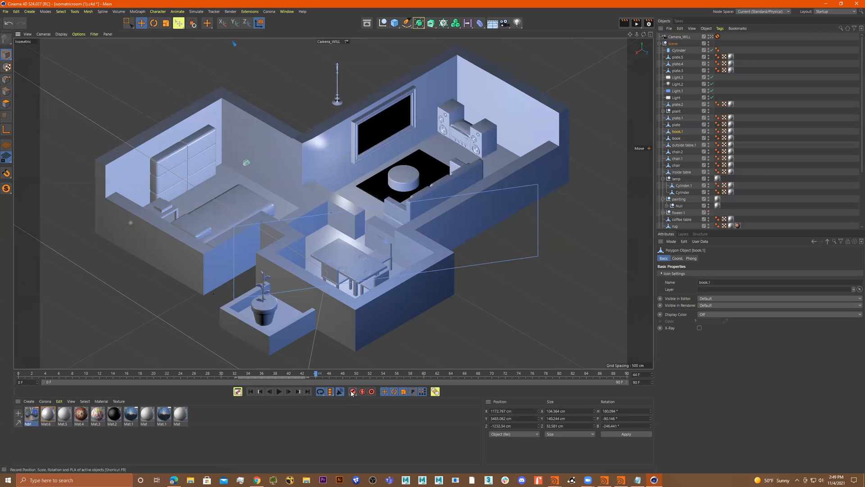
{"action": "left_click_drag", "start_coordinate": [315, 377], "coordinate": [261, 377]}
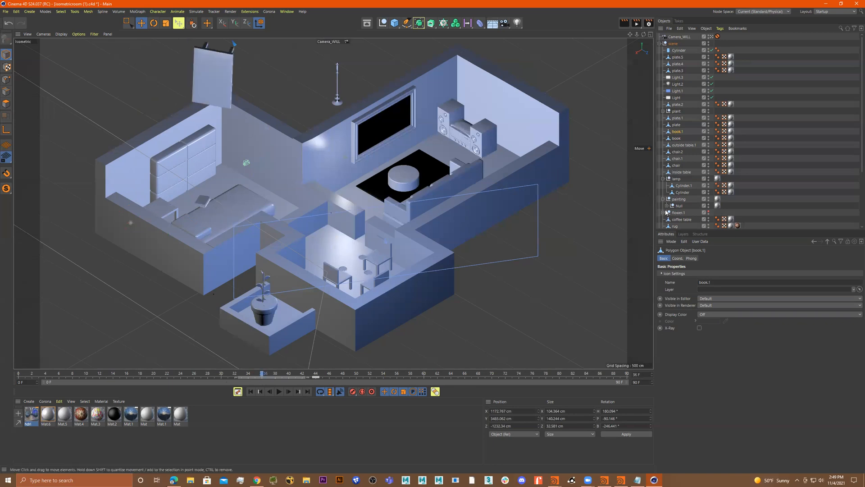
{"action": "mouse_move", "coordinate": [198, 375]}
{"action": "left_mouse_down"}
{"action": "mouse_move", "coordinate": [216, 376]}
{"action": "mouse_move", "coordinate": [184, 376]}
{"action": "mouse_move", "coordinate": [339, 376]}
{"action": "mouse_move", "coordinate": [329, 376]}
{"action": "left_mouse_up"}
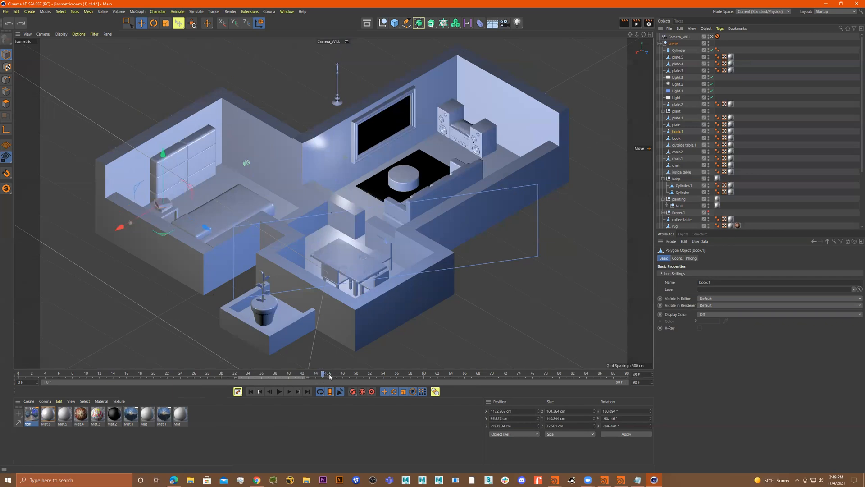
Step: Keyframe the upper book at rest at frame 44 and raised to about Y 4093 cm at frame 34, and shift its resting keyframe to frame 50
{"action": "left_click_drag", "start_coordinate": [271, 375], "coordinate": [316, 375]}
{"action": "left_click", "coordinate": [353, 391]}
{"action": "left_click", "coordinate": [248, 375]}
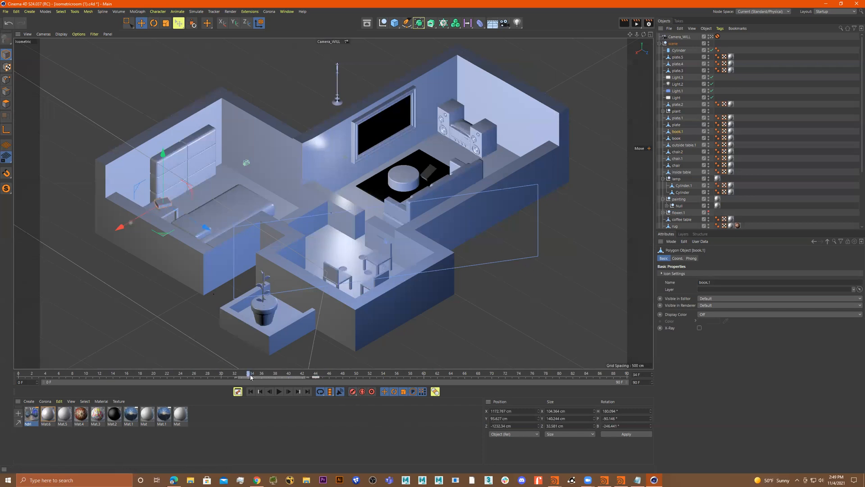
{"action": "left_click_drag", "start_coordinate": [162, 158], "coordinate": [249, 44]}
{"action": "left_click", "coordinate": [353, 392]}
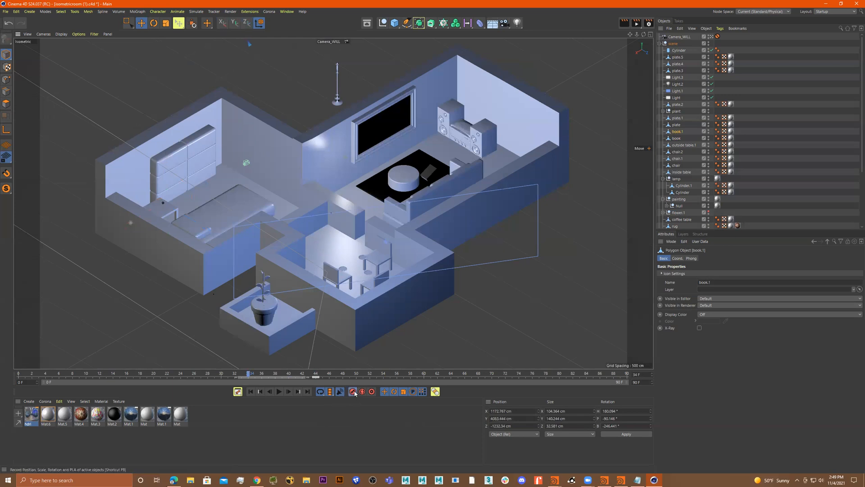
{"action": "left_click_drag", "start_coordinate": [316, 377], "coordinate": [367, 383]}
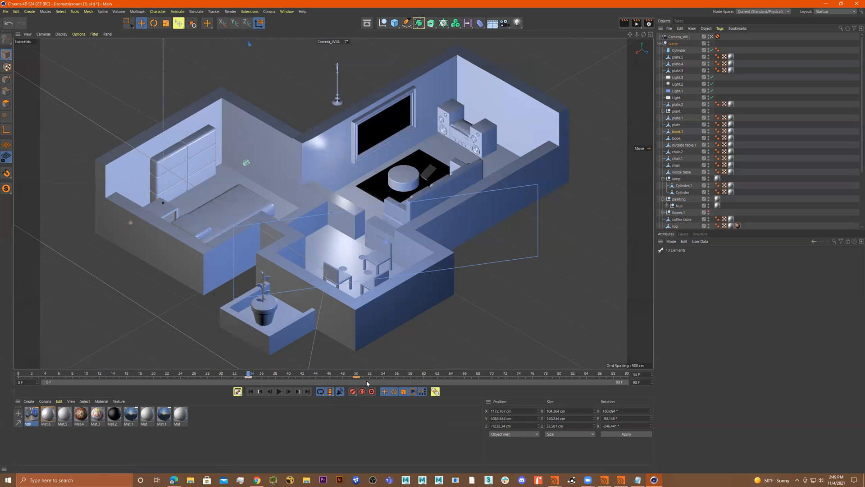
Step: Shift the upper book's resting keyframe to frame 54 and play the animation
{"action": "left_click_drag", "start_coordinate": [159, 377], "coordinate": [2, 379]}
{"action": "left_click", "coordinate": [278, 392]}
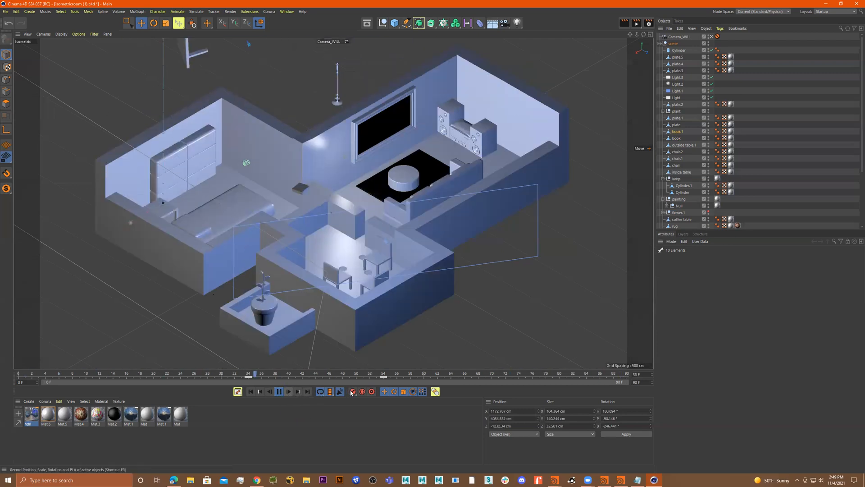
{"action": "left_click", "coordinate": [279, 391]}
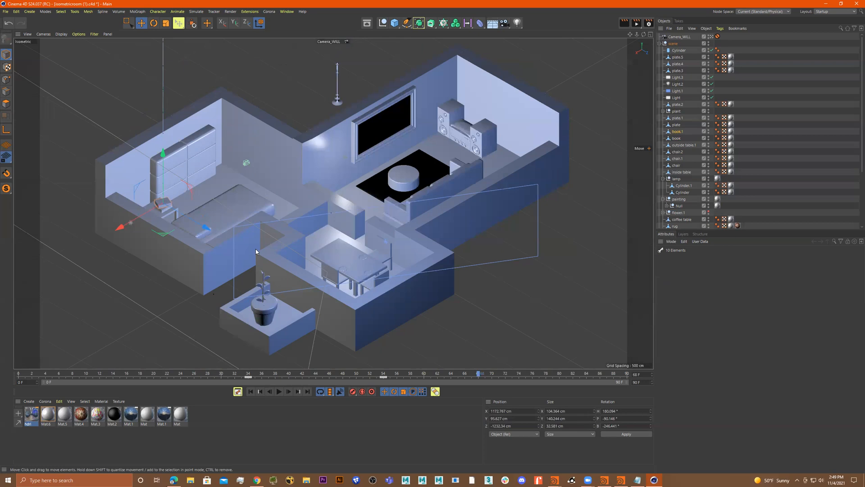
Step: Keyframe the upper book raised to about Y 271 cm at frame 56, and copy its resting keyframe from frame 54 to frame 58
{"action": "left_click_drag", "start_coordinate": [245, 375], "coordinate": [390, 393]}
{"action": "left_click_drag", "start_coordinate": [163, 154], "coordinate": [162, 140]}
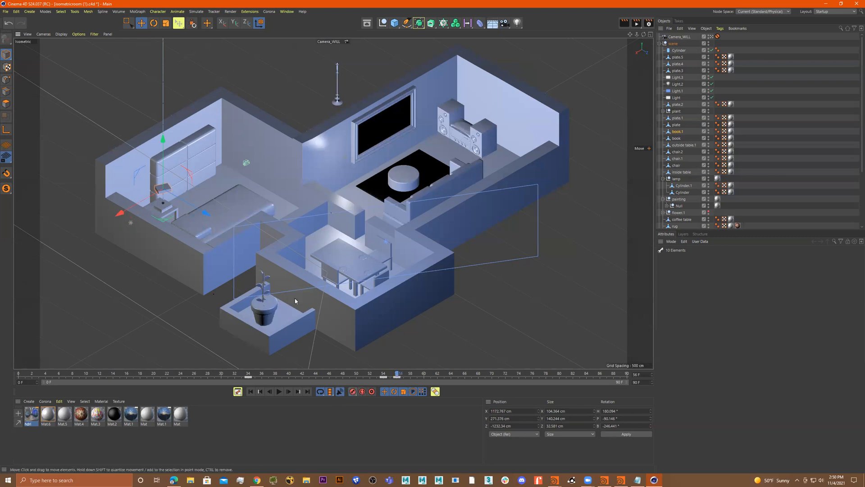
{"action": "left_click", "coordinate": [410, 374]}
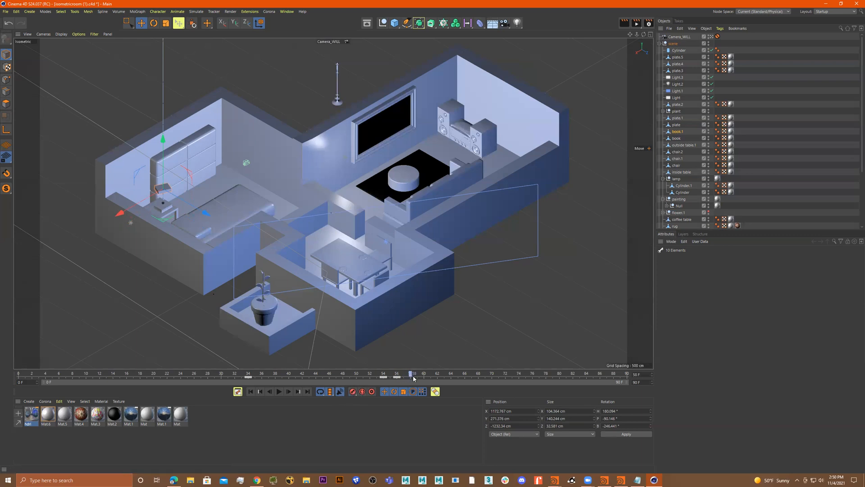
{"action": "left_click_drag", "start_coordinate": [165, 142], "coordinate": [169, 155]}
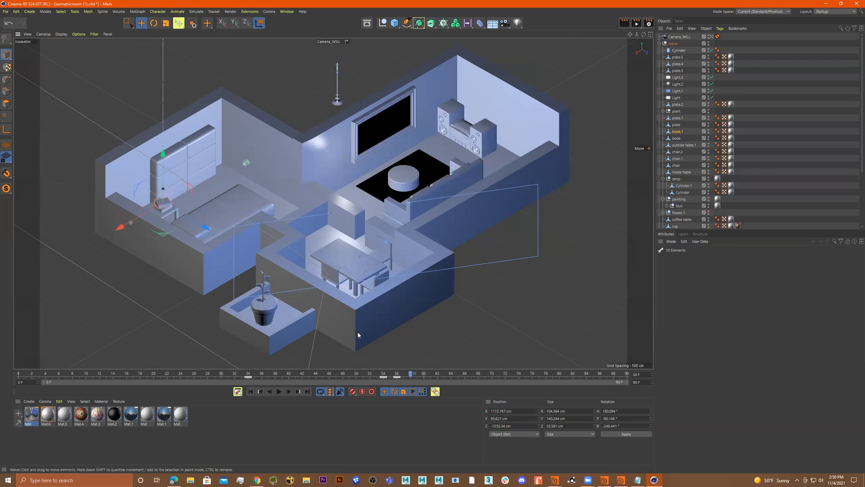
{"action": "right_click", "coordinate": [383, 378]}
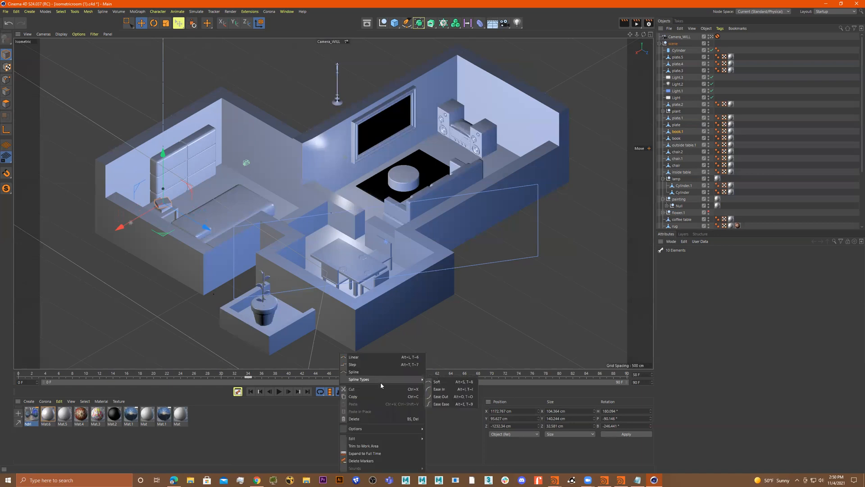
{"action": "left_click", "coordinate": [379, 395]}
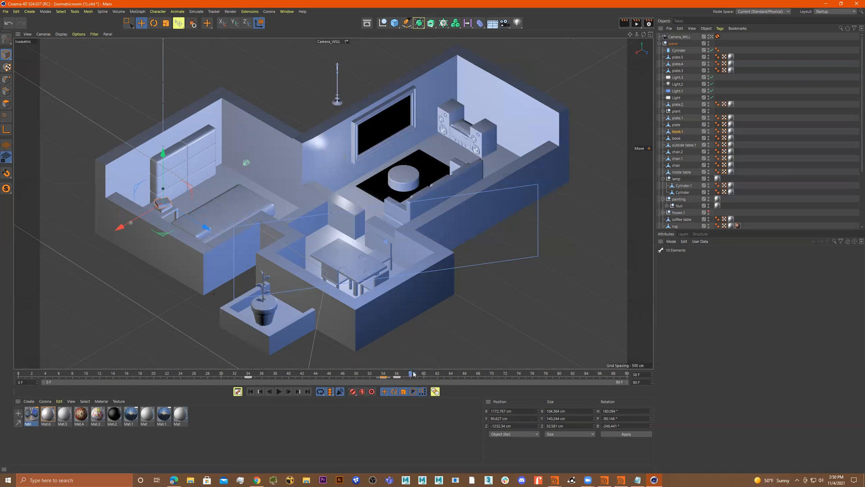
{"action": "right_click", "coordinate": [411, 373]}
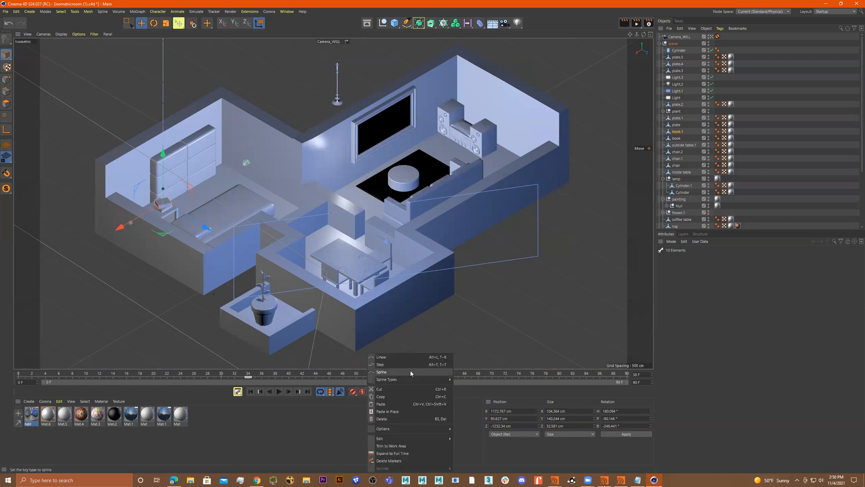
{"action": "left_click", "coordinate": [399, 404]}
Step: Retime the upper book's bounce and final resting keyframes to about frames 57 and 63, and play the animation from frame 32
{"action": "left_click_drag", "start_coordinate": [313, 375], "coordinate": [234, 387]}
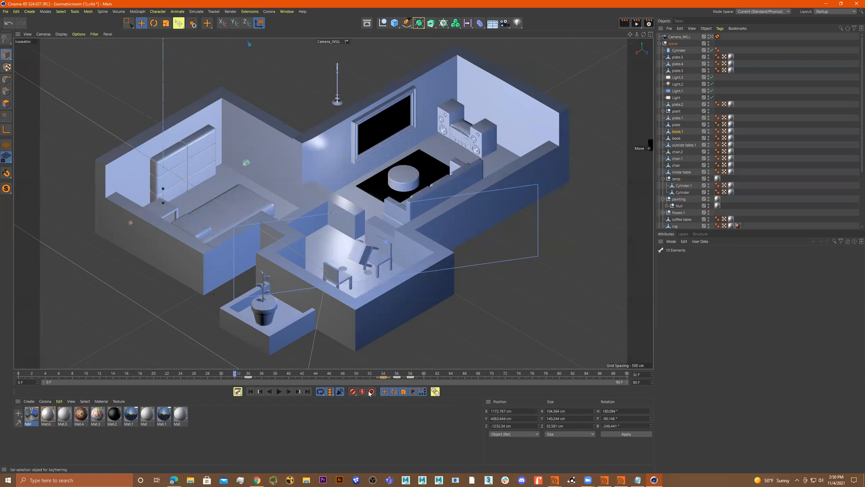
{"action": "left_click", "coordinate": [278, 392]}
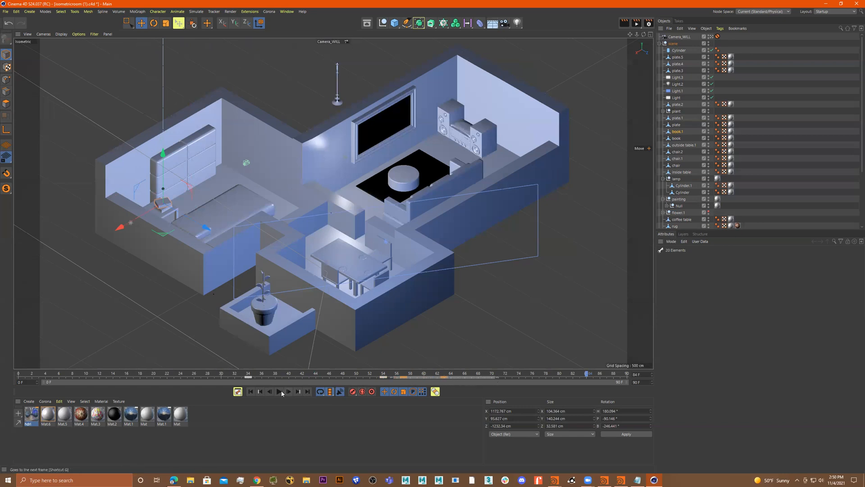
{"action": "left_click", "coordinate": [235, 375]}
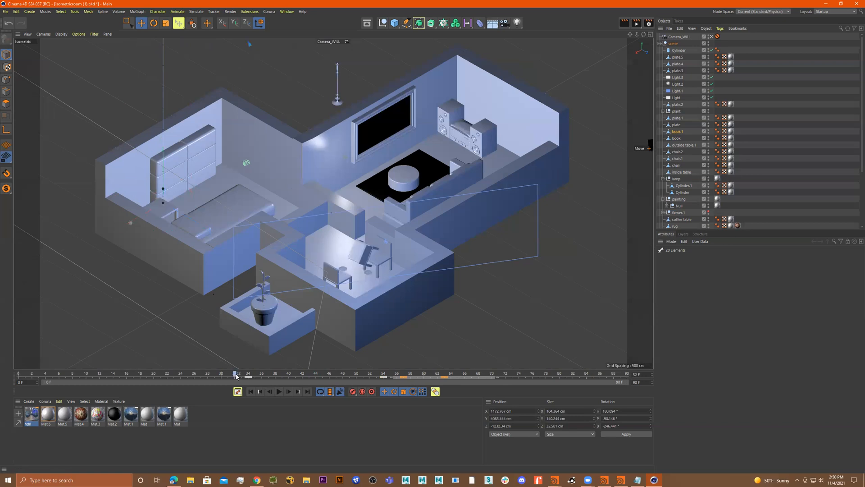
{"action": "left_click", "coordinate": [279, 392]}
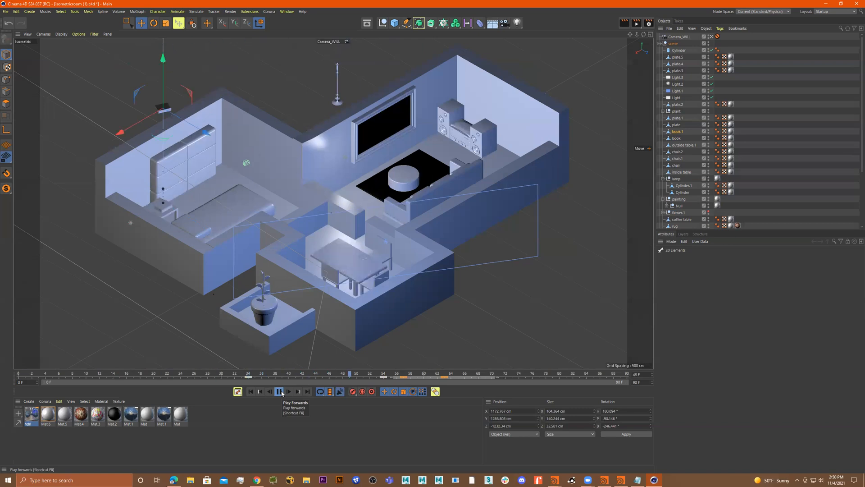
{"action": "left_click", "coordinate": [279, 392]}
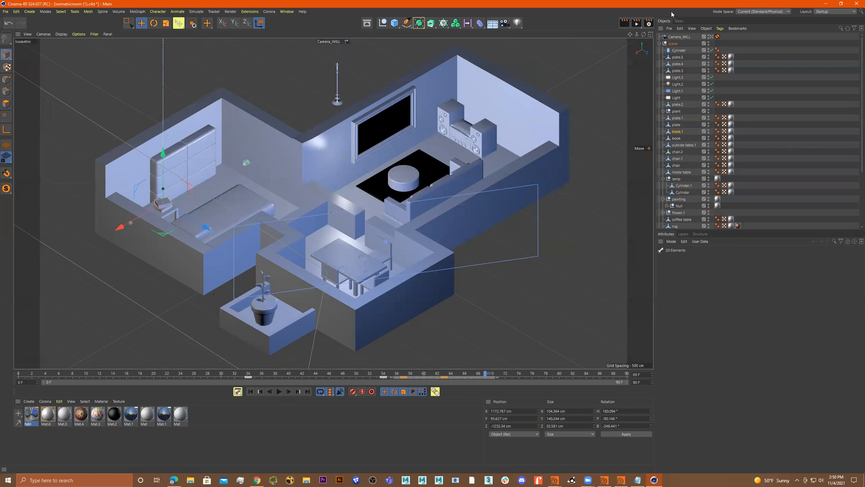
Step: In the render settings, set the renderer to Physical and the save format to MP4
{"action": "left_click", "coordinate": [649, 23]}
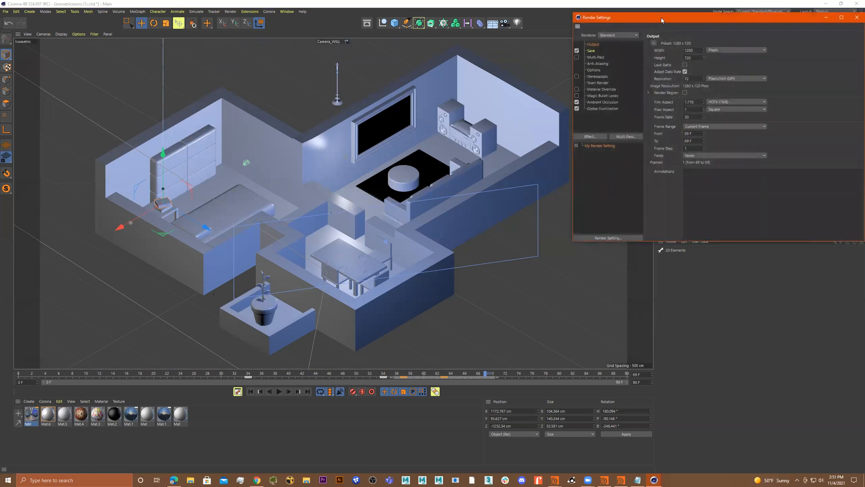
{"action": "left_click", "coordinate": [400, 108]}
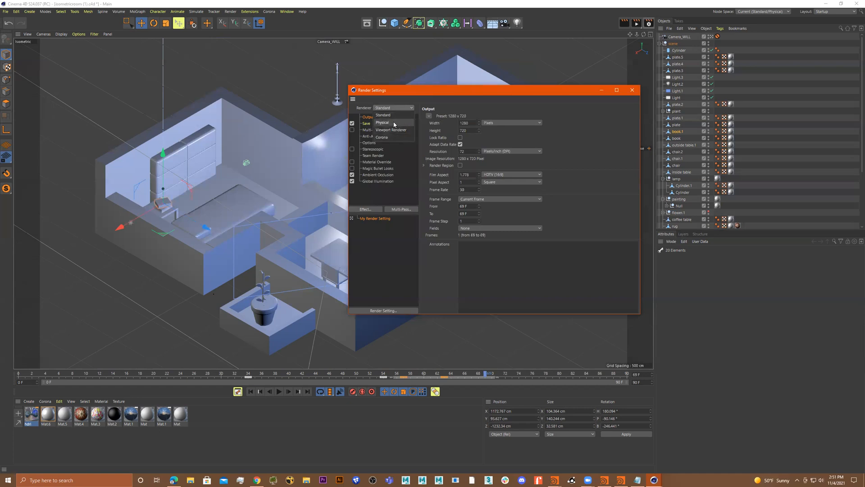
{"action": "left_click", "coordinate": [395, 122]}
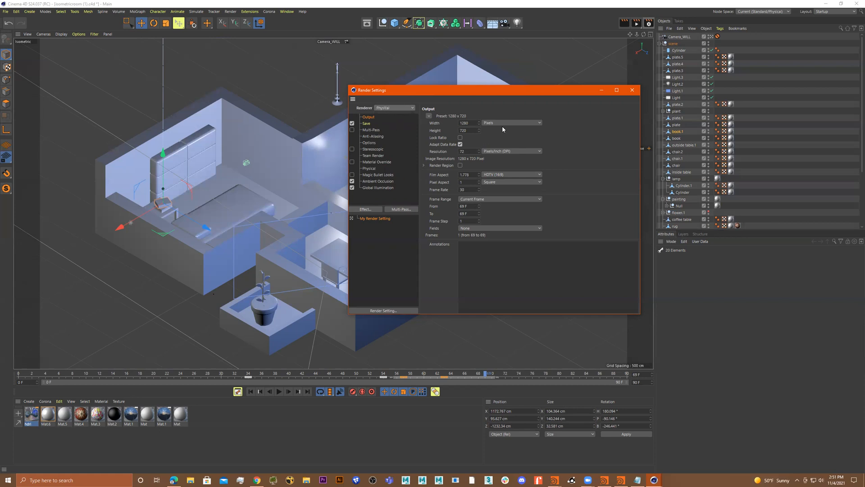
{"action": "left_click", "coordinate": [368, 125]}
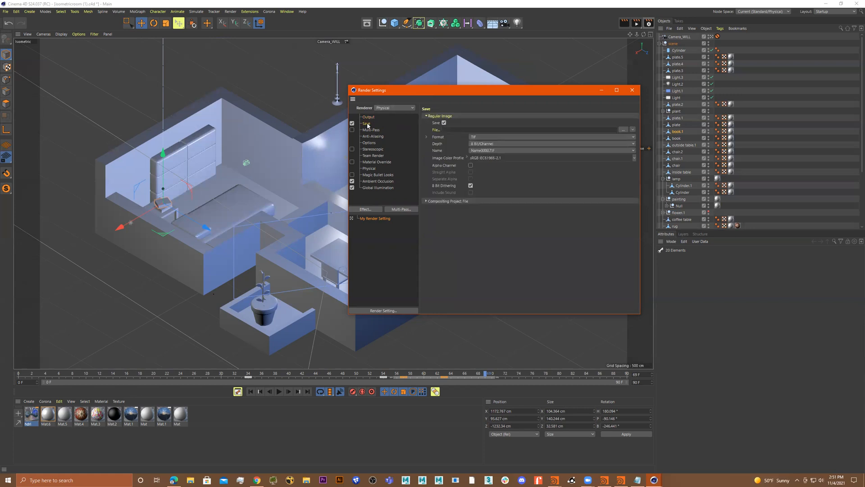
{"action": "left_click", "coordinate": [504, 137]}
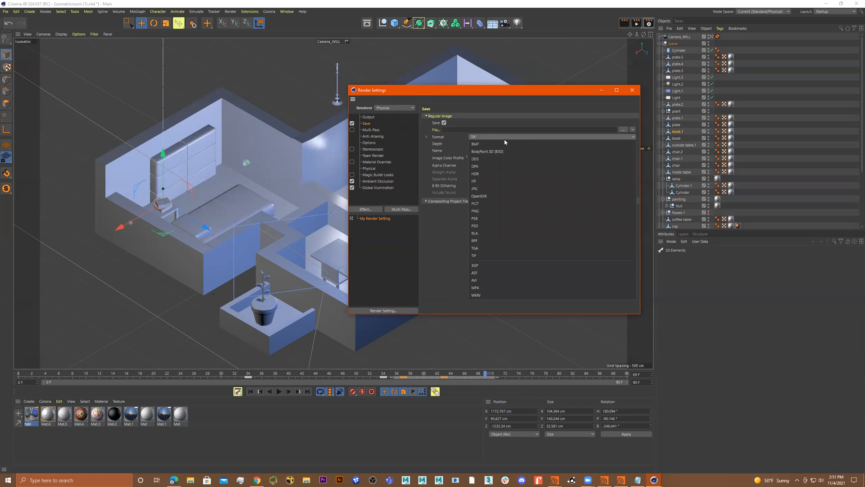
{"action": "left_click", "coordinate": [475, 288]}
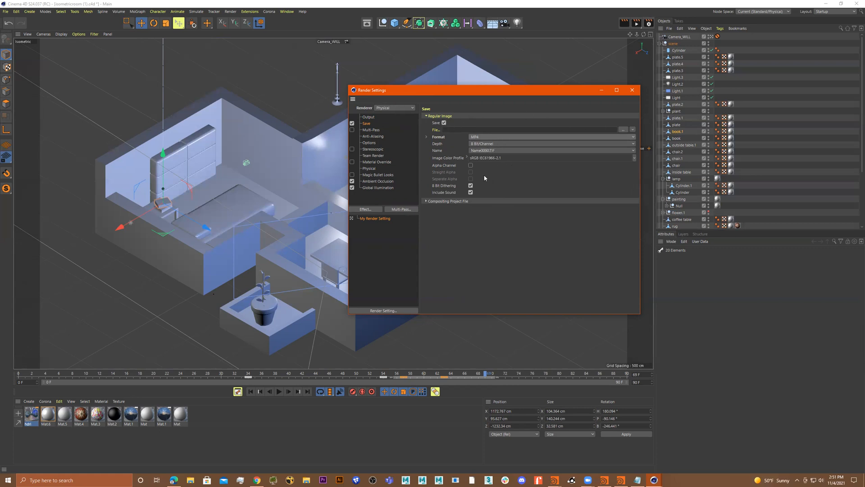
Step: Examine the output, save format, file naming, multi-pass and anti-aliasing options in the render settings
{"action": "left_click", "coordinate": [368, 118]}
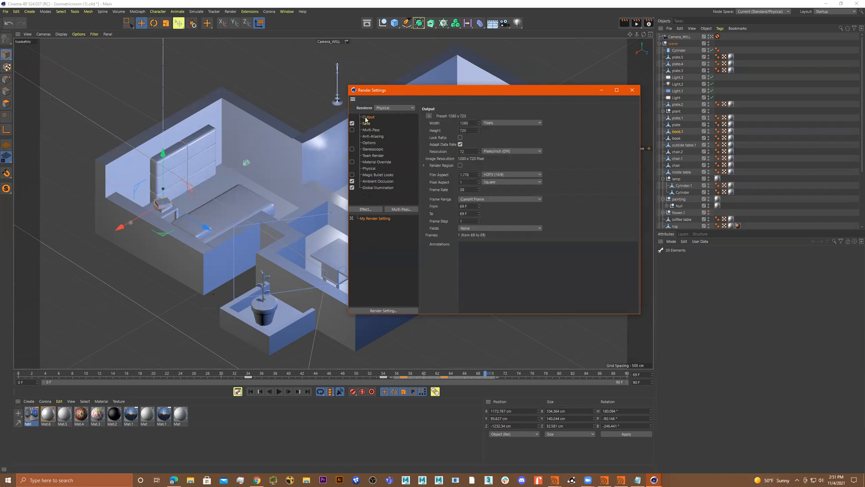
{"action": "left_click", "coordinate": [366, 123]}
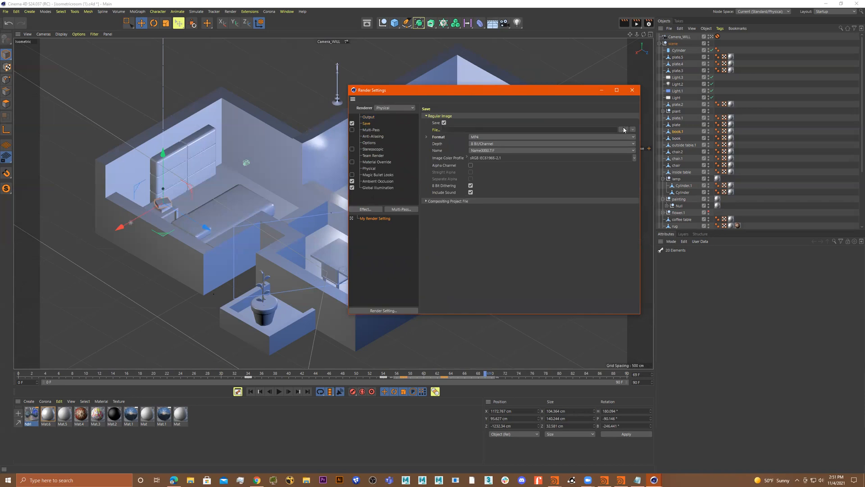
{"action": "left_click", "coordinate": [524, 137]}
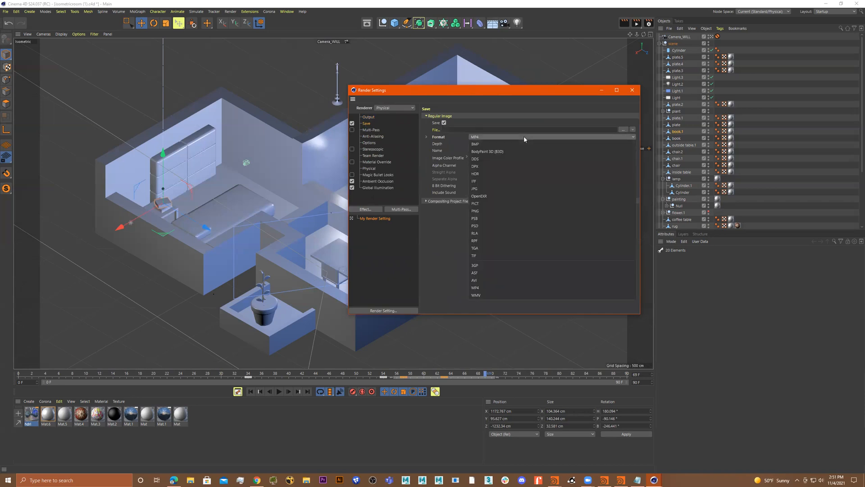
{"action": "left_click", "coordinate": [524, 136]}
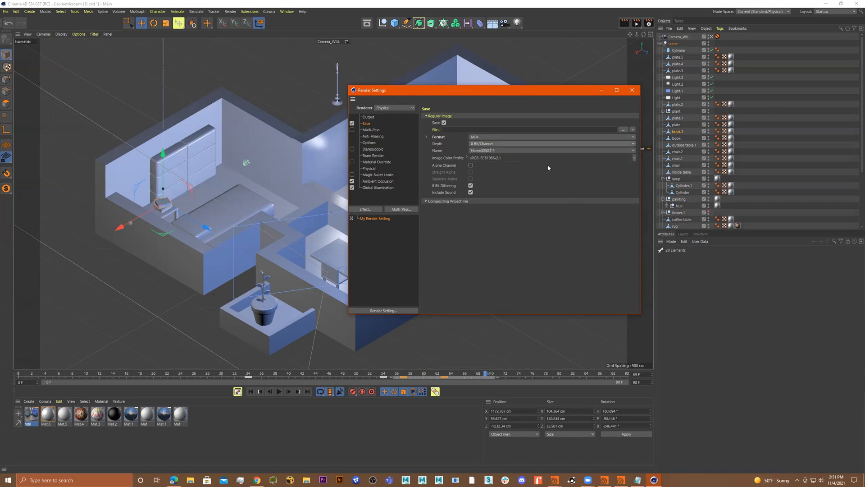
{"action": "left_click", "coordinate": [535, 151]}
{"action": "left_click", "coordinate": [542, 246]}
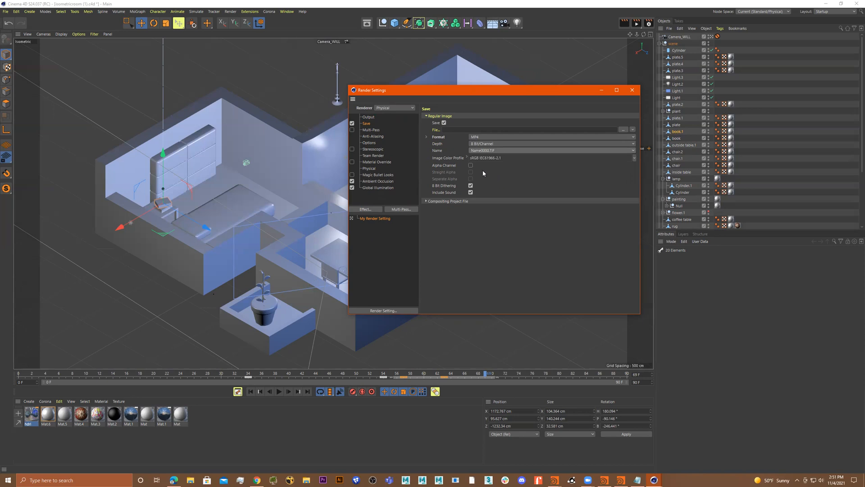
{"action": "left_click", "coordinate": [369, 117]}
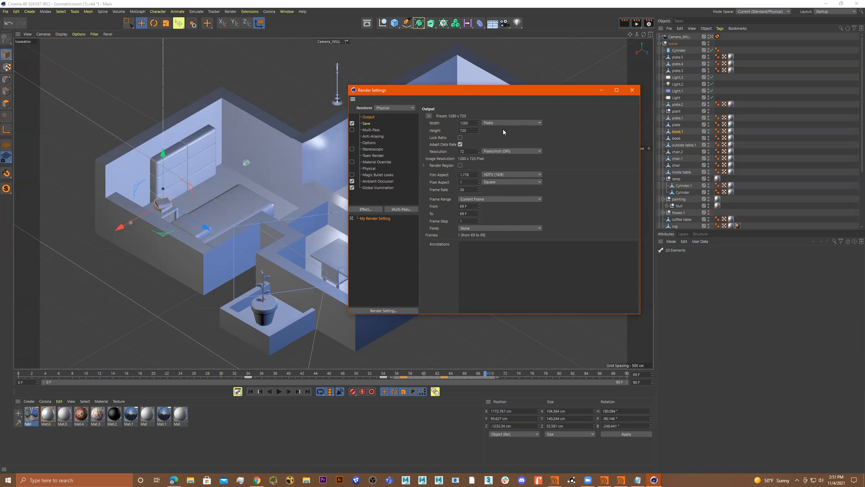
{"action": "left_click", "coordinate": [366, 124]}
{"action": "left_click", "coordinate": [370, 130]}
{"action": "left_click", "coordinate": [371, 136]}
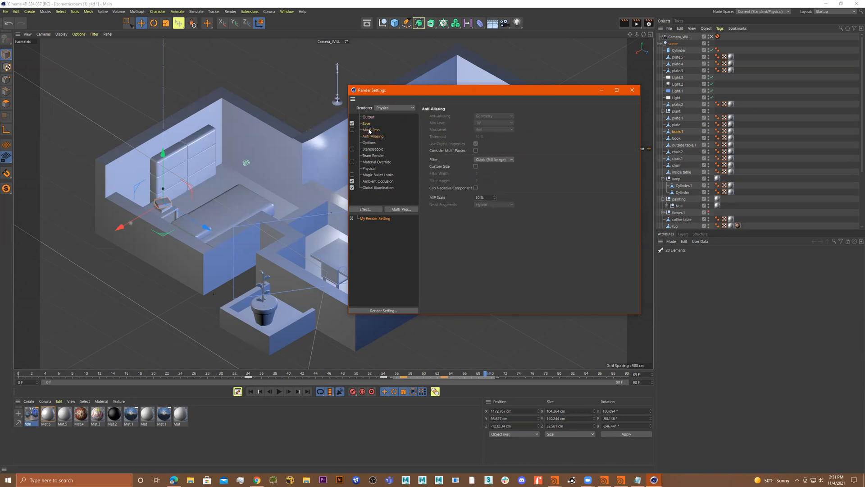
{"action": "left_click", "coordinate": [370, 130]}
{"action": "left_click", "coordinate": [368, 124]}
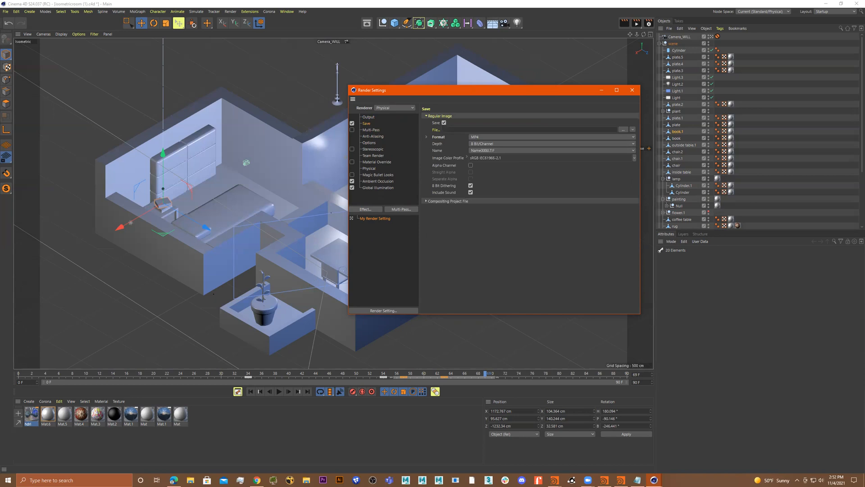